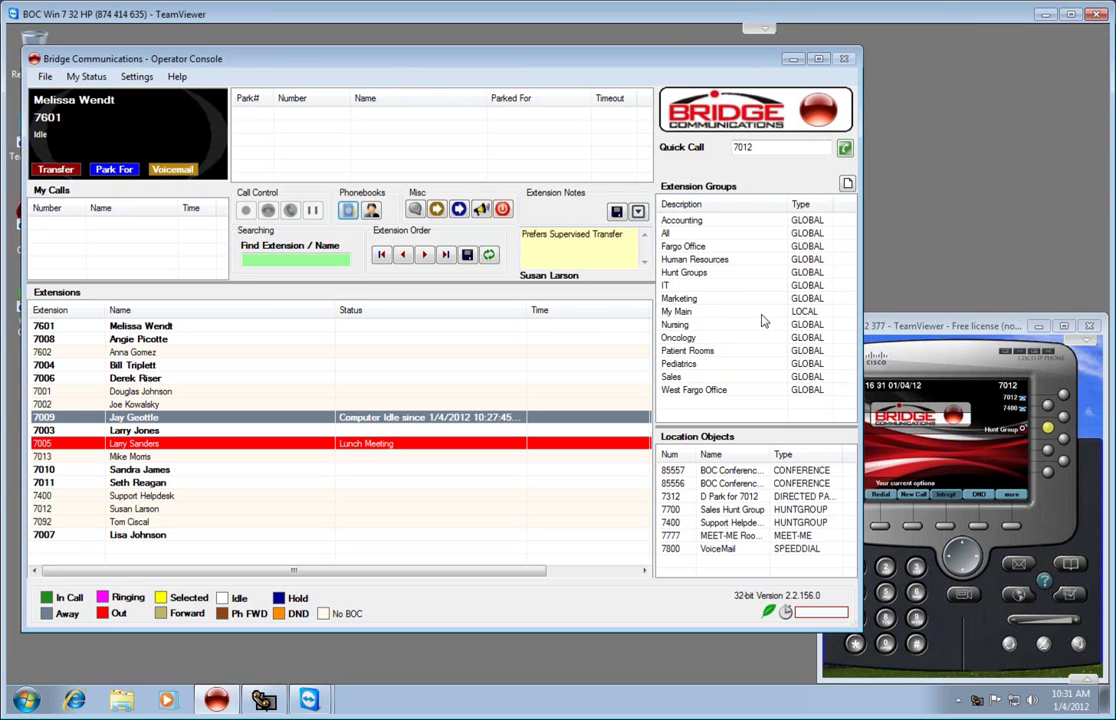
# Answer the ringing ACME Company call, putting the Netflix call on hold.
pyautogui.click(933, 328)
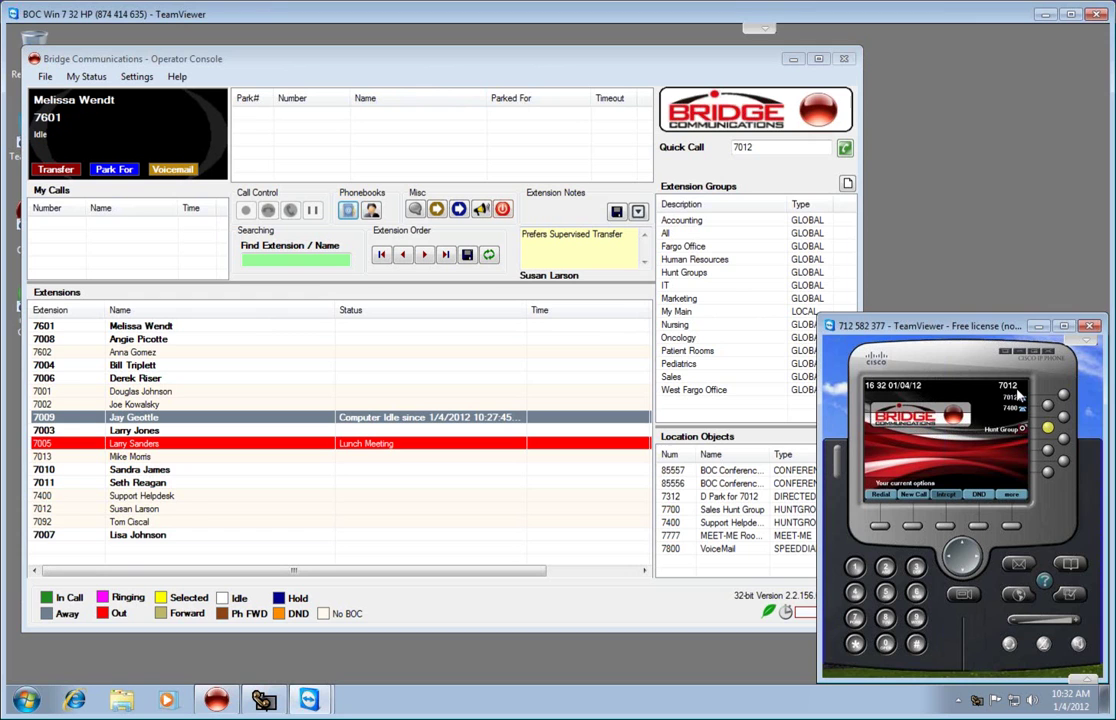
pyautogui.click(95, 509)
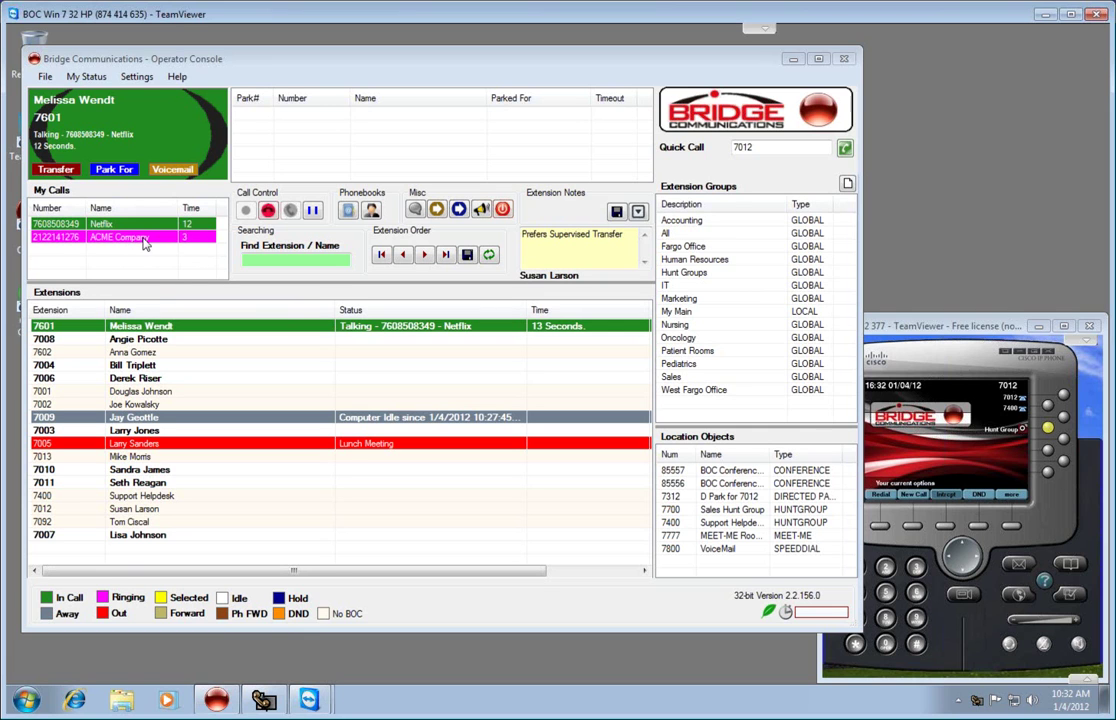
pyautogui.click(140, 237)
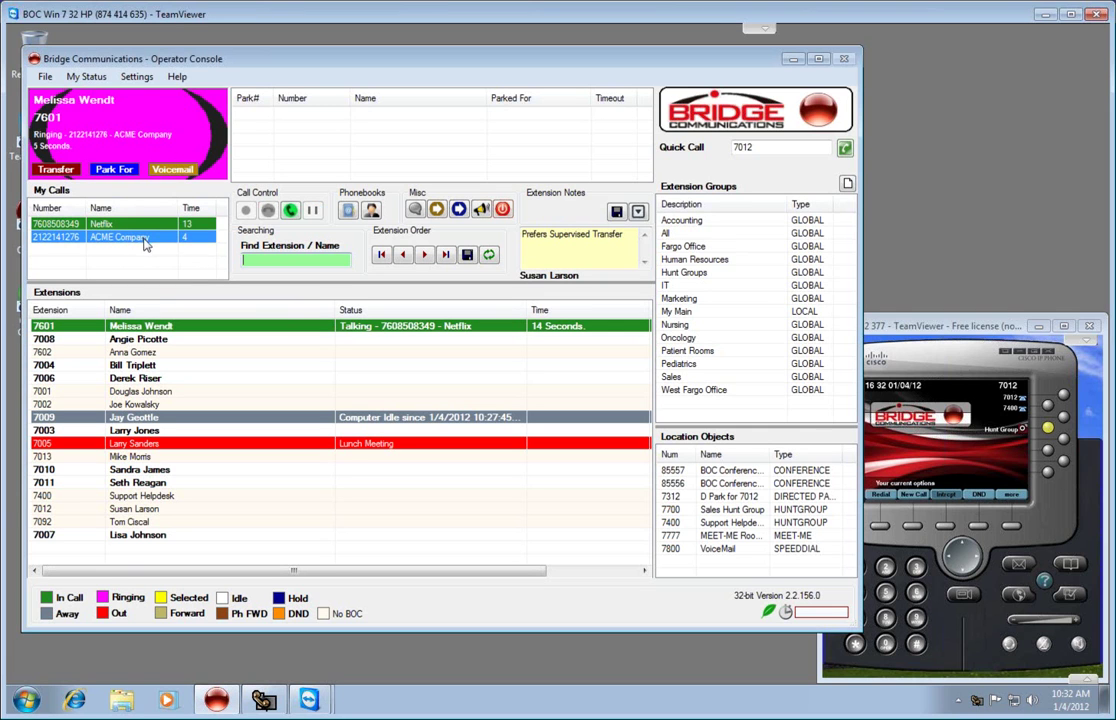
pyautogui.press('Return')
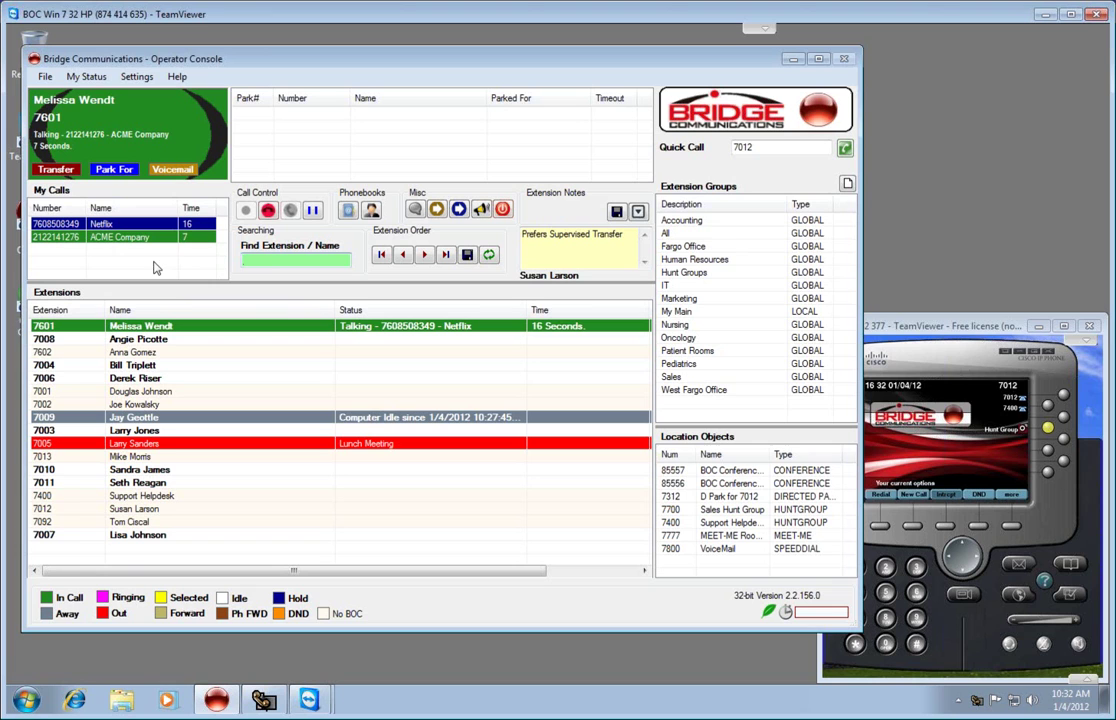
# Search 'sus', transfer the ACME call to extension 7012, answer there, then clear the search.
pyautogui.click(273, 260)
pyautogui.write('sus')
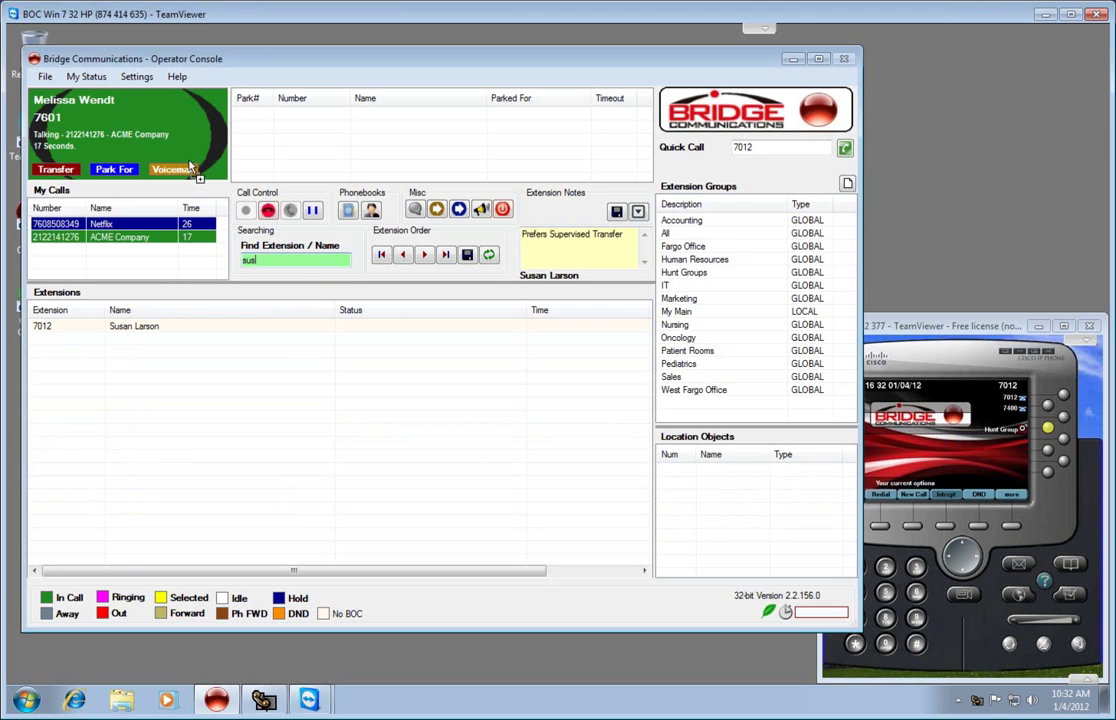
pyautogui.click(139, 327)
pyautogui.doubleClick(139, 327)
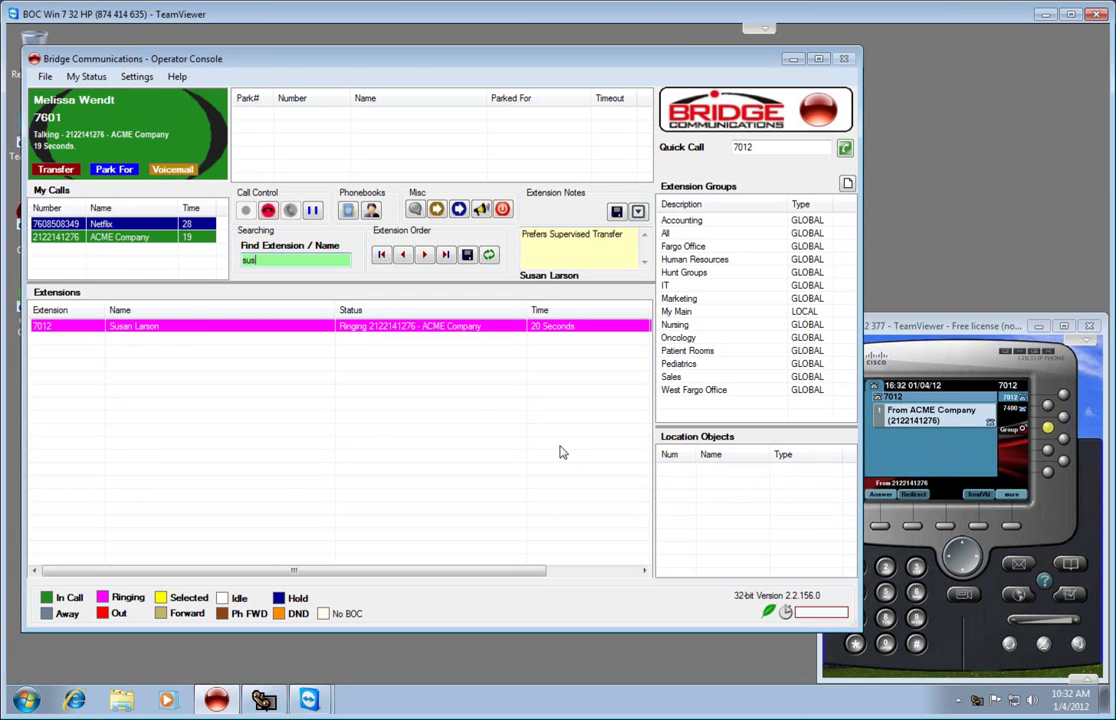
pyautogui.click(884, 500)
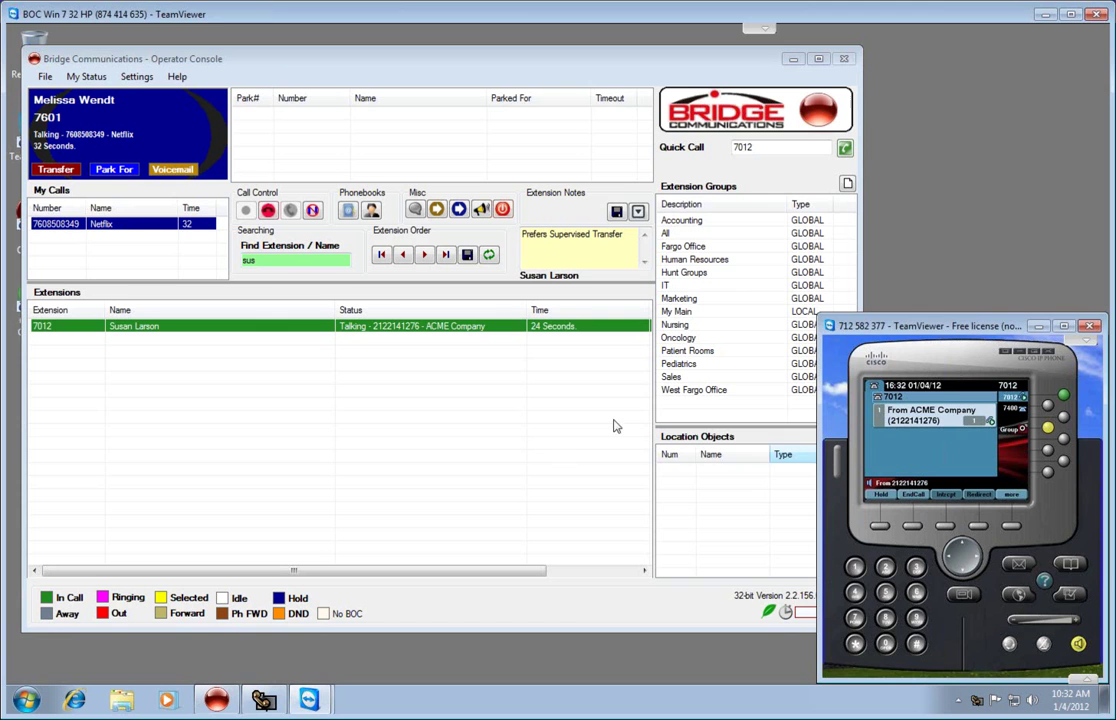
pyautogui.click(265, 261)
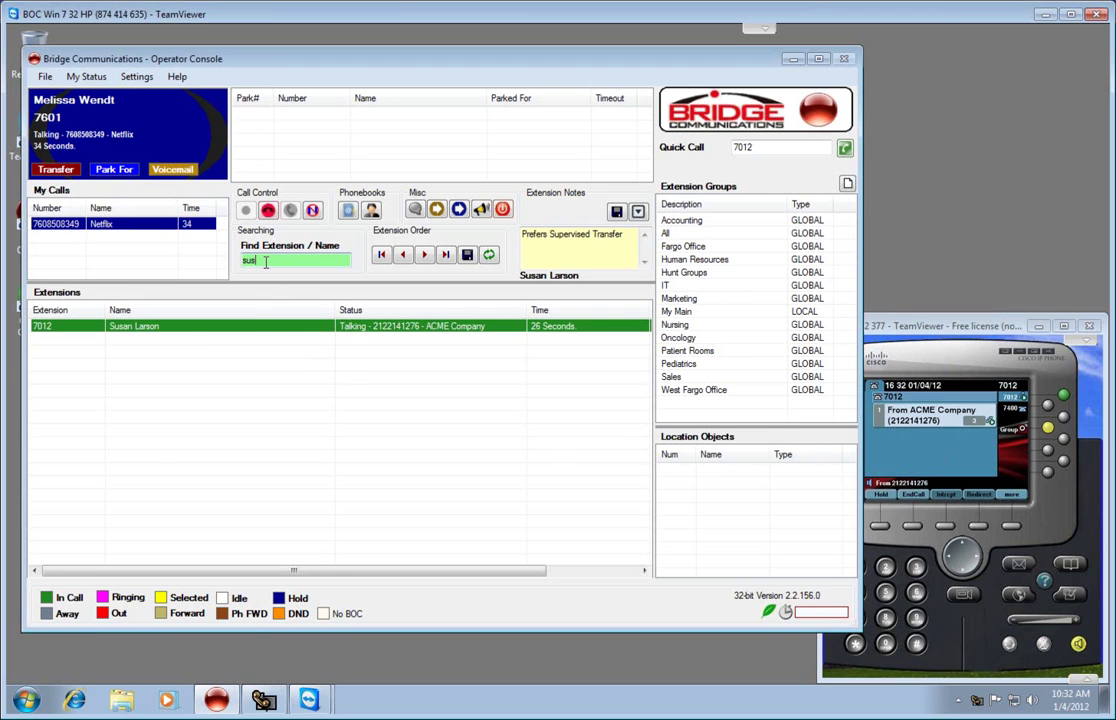
pyautogui.press('BackSpace')
pyautogui.press('BackSpace')
pyautogui.press('BackSpace')
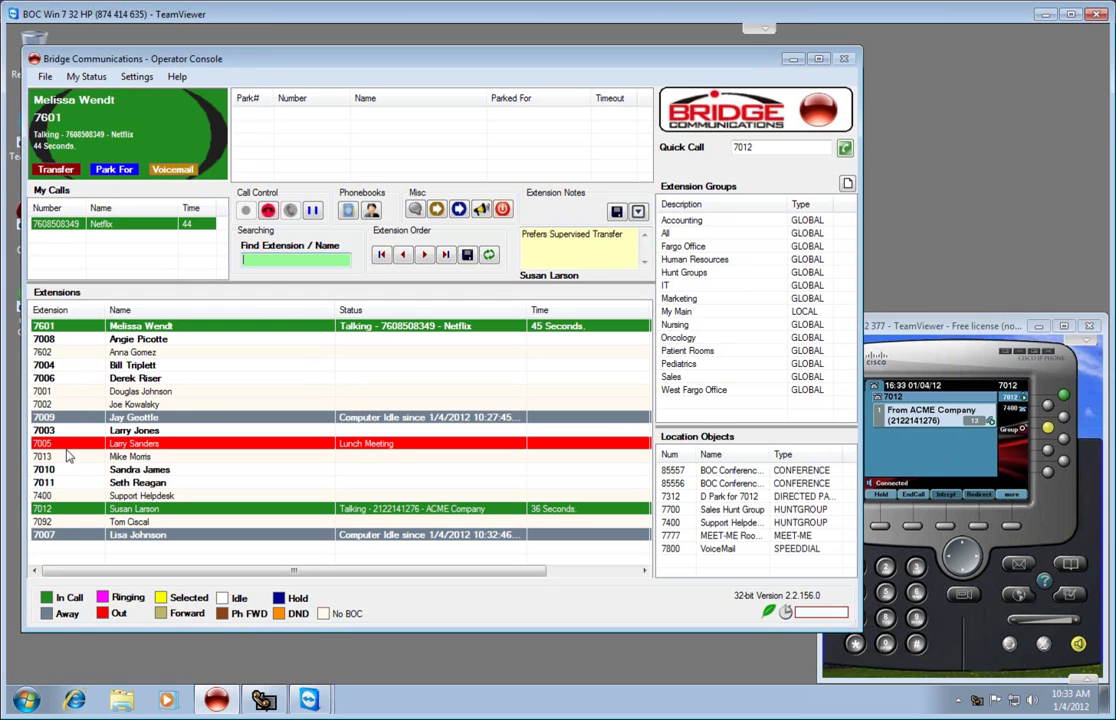
# Send the Netflix call to extension 7001 and hang it up on the desk phone.
pyautogui.click(70, 396)
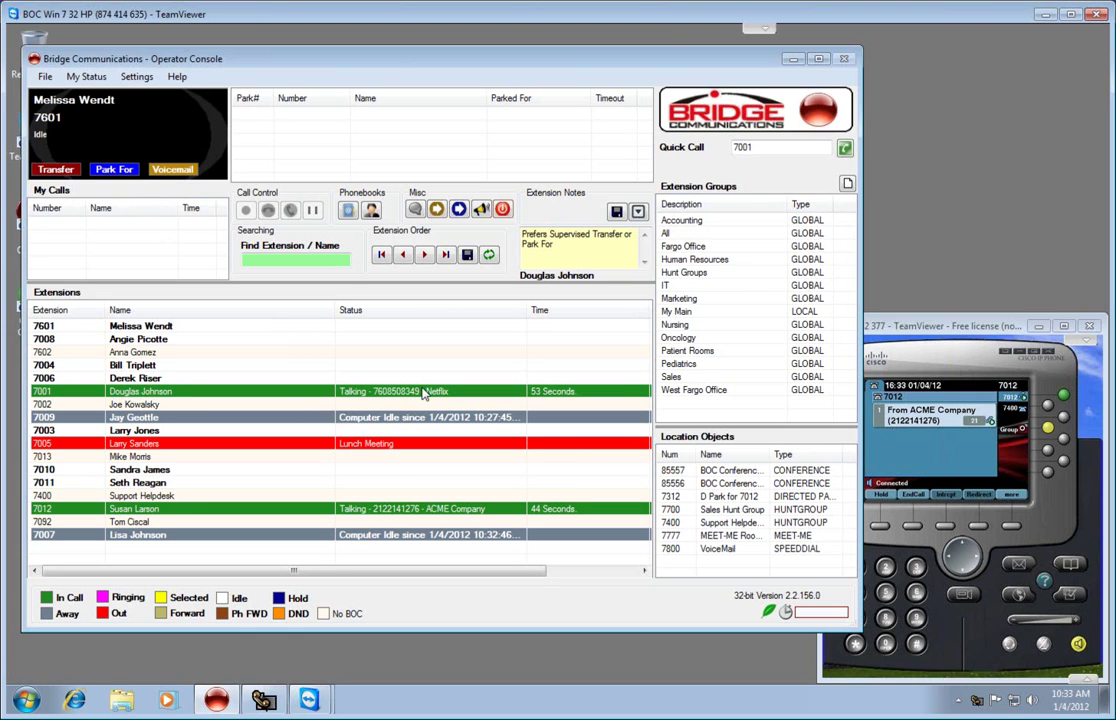
pyautogui.click(912, 500)
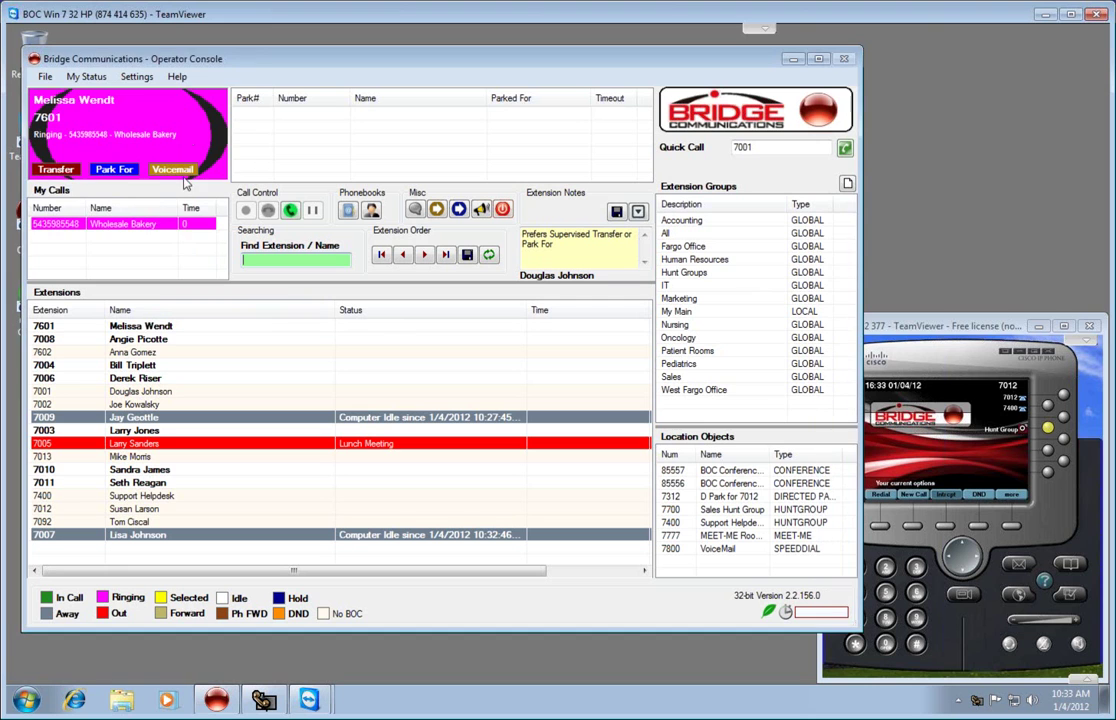
# Answer the Wholesale Bakery call and start a supervised transfer to extension 7012.
pyautogui.click(186, 223)
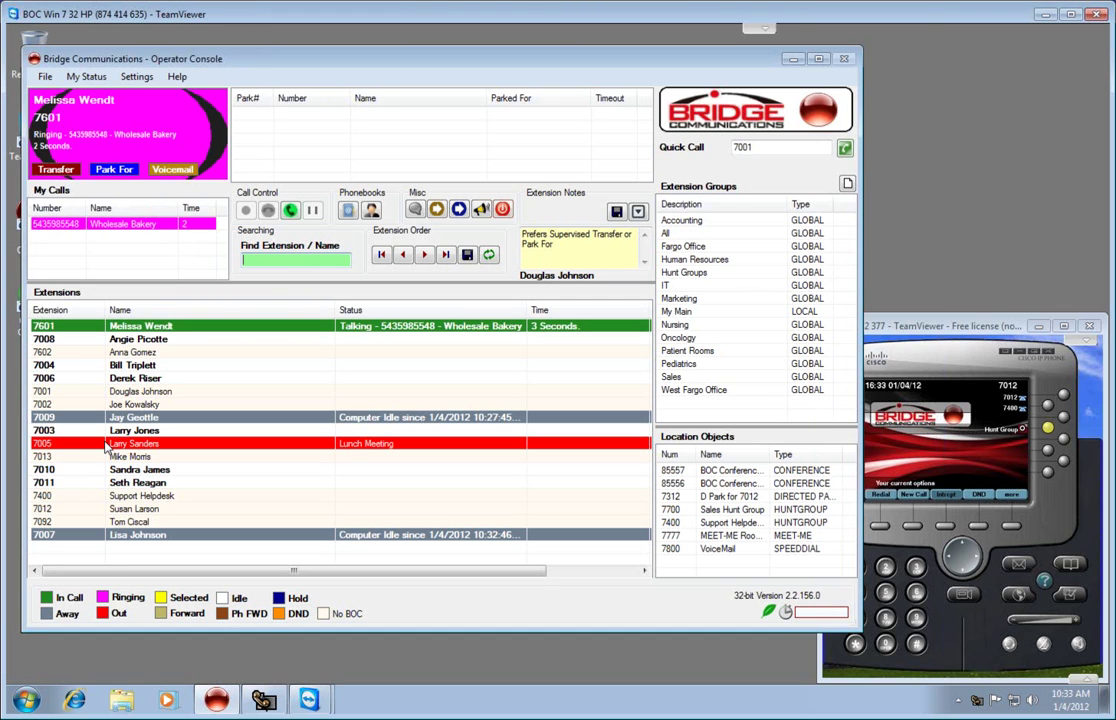
pyautogui.click(55, 509)
pyautogui.rightClick(55, 509)
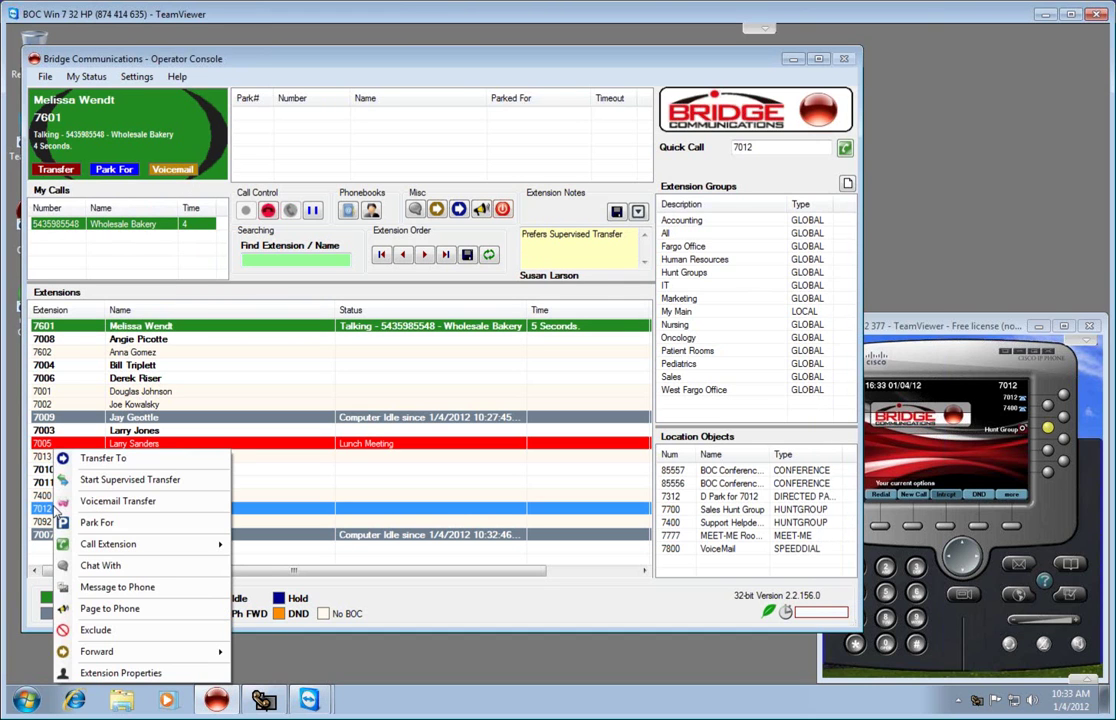
pyautogui.click(158, 482)
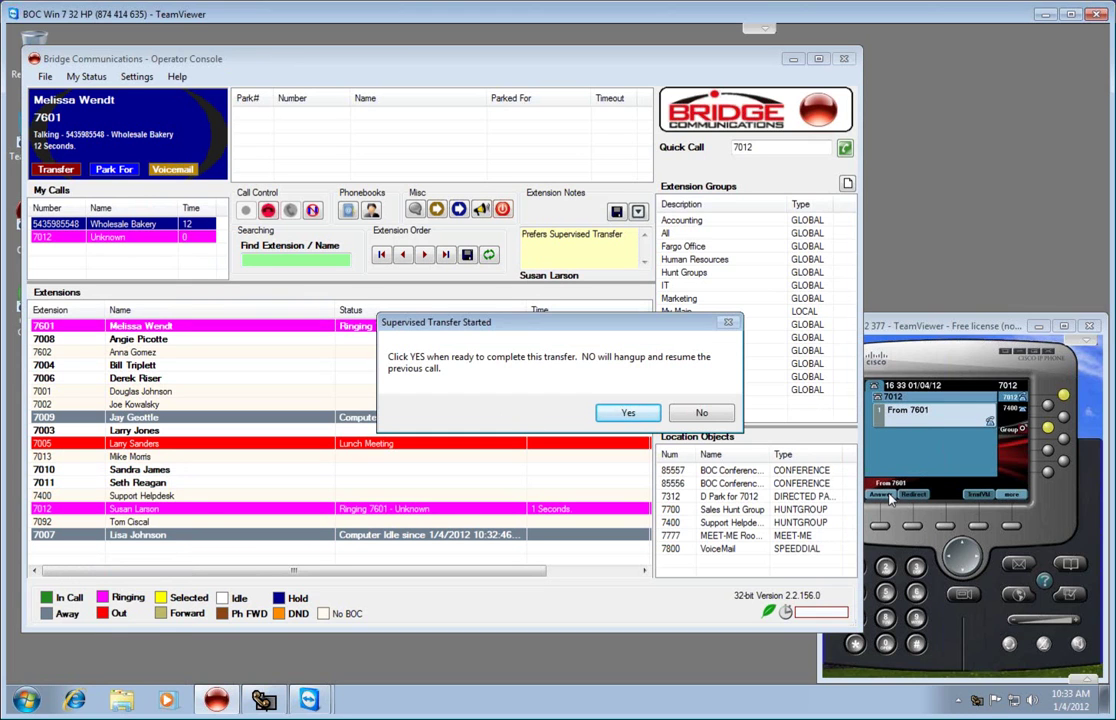
# Answer the announced call on the 7012 phone, complete the transfer, then end the call.
pyautogui.click(885, 497)
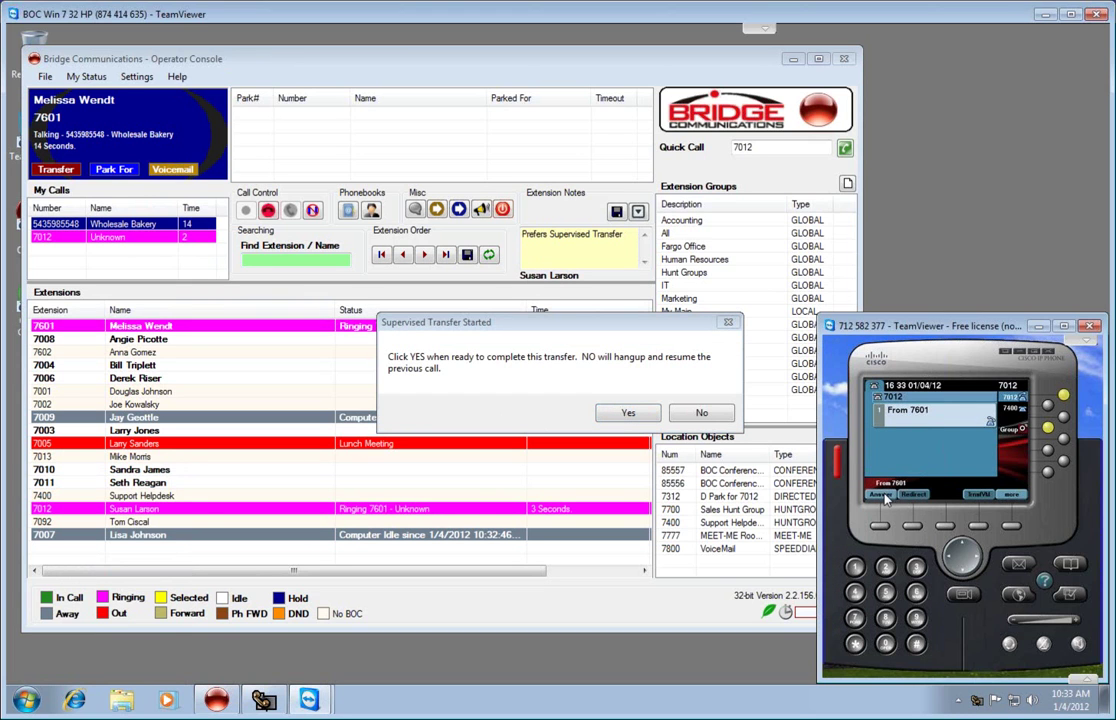
pyautogui.click(880, 497)
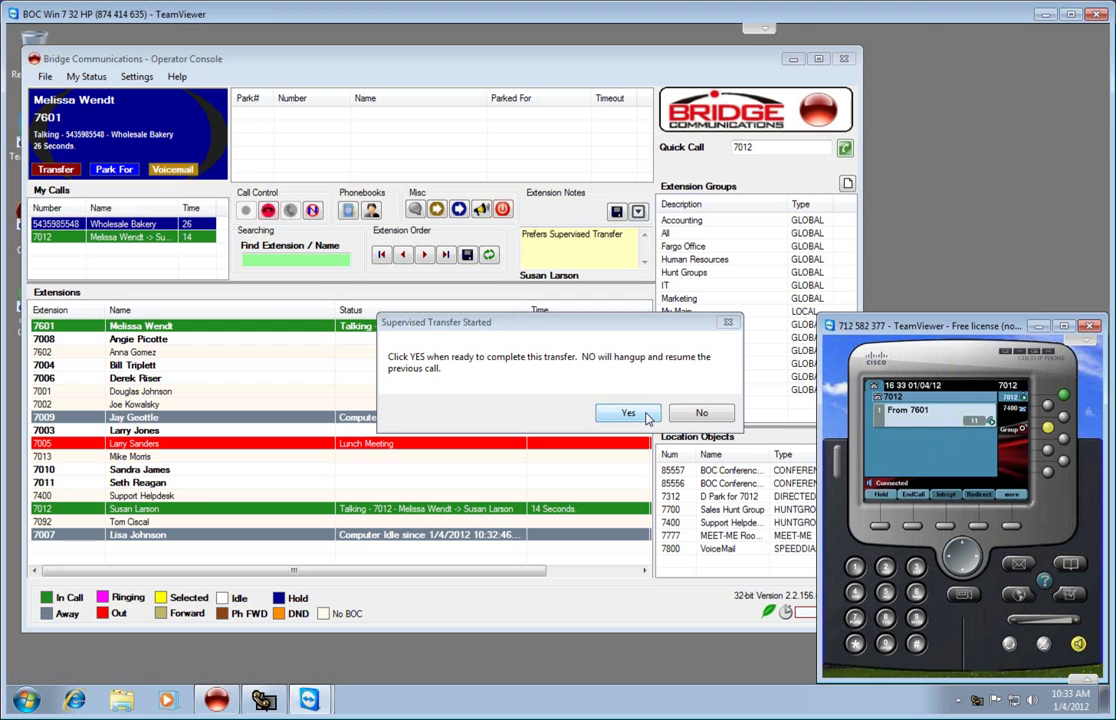
pyautogui.click(700, 414)
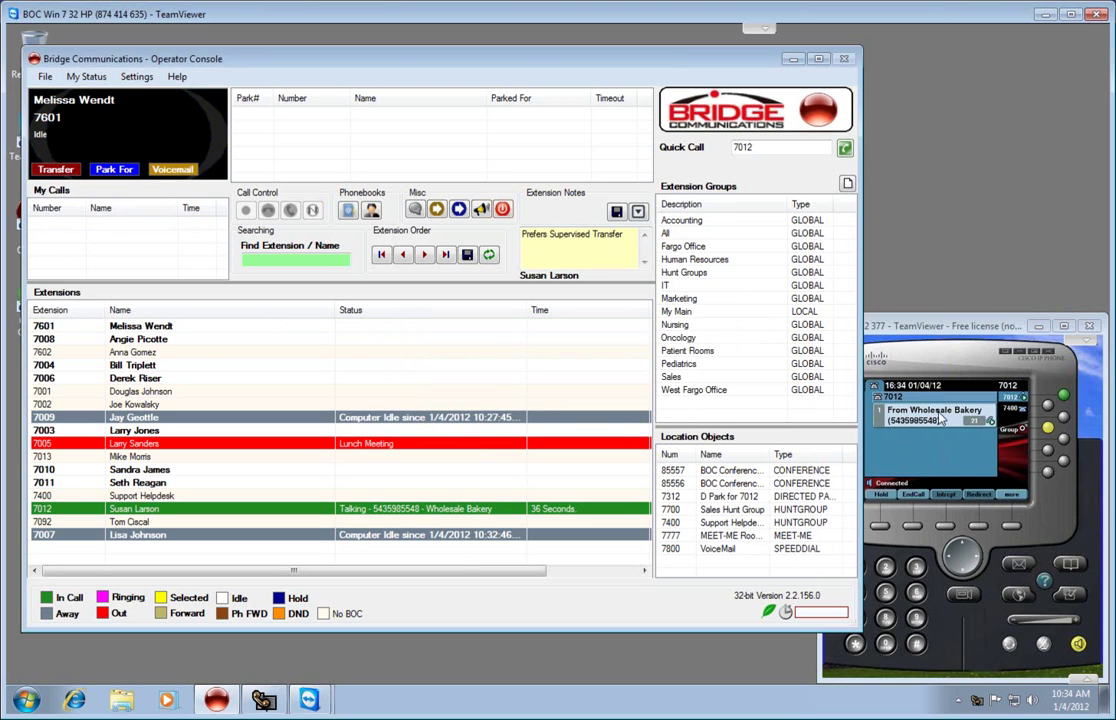
pyautogui.click(928, 465)
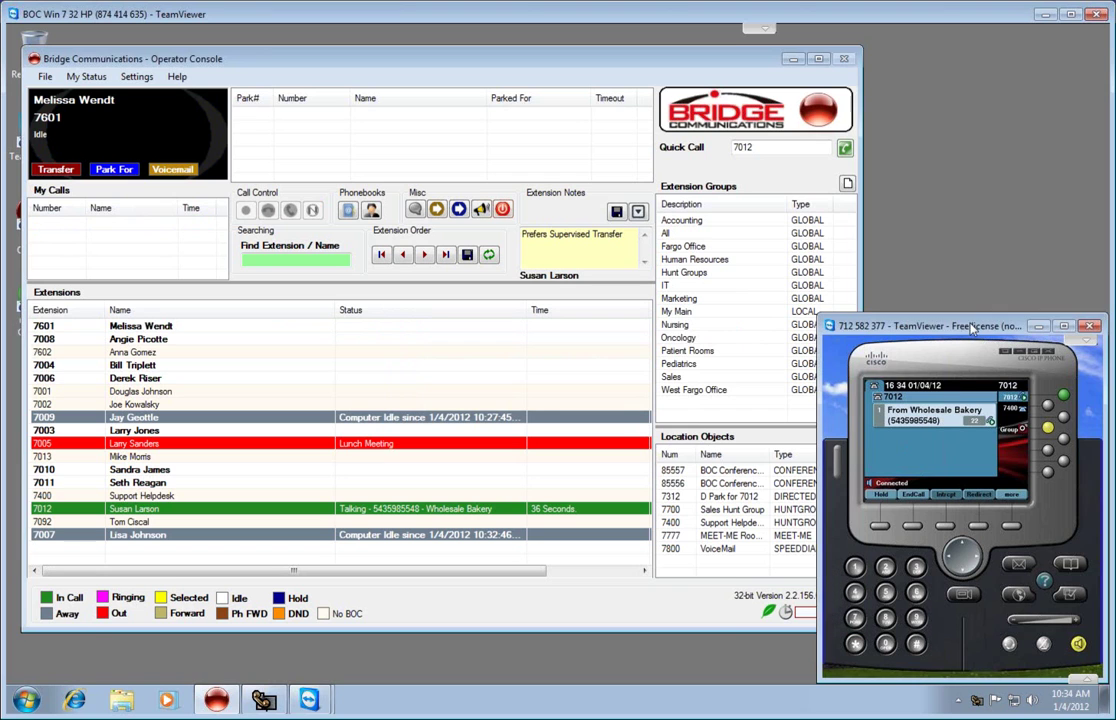
pyautogui.click(914, 500)
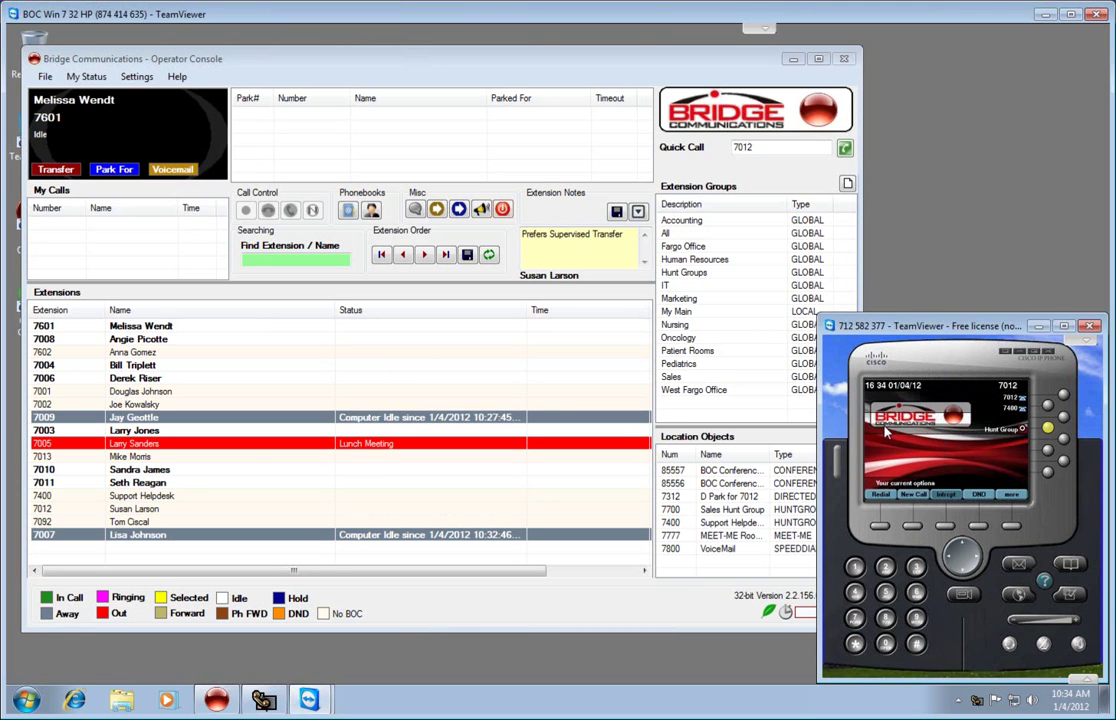
pyautogui.click(682, 326)
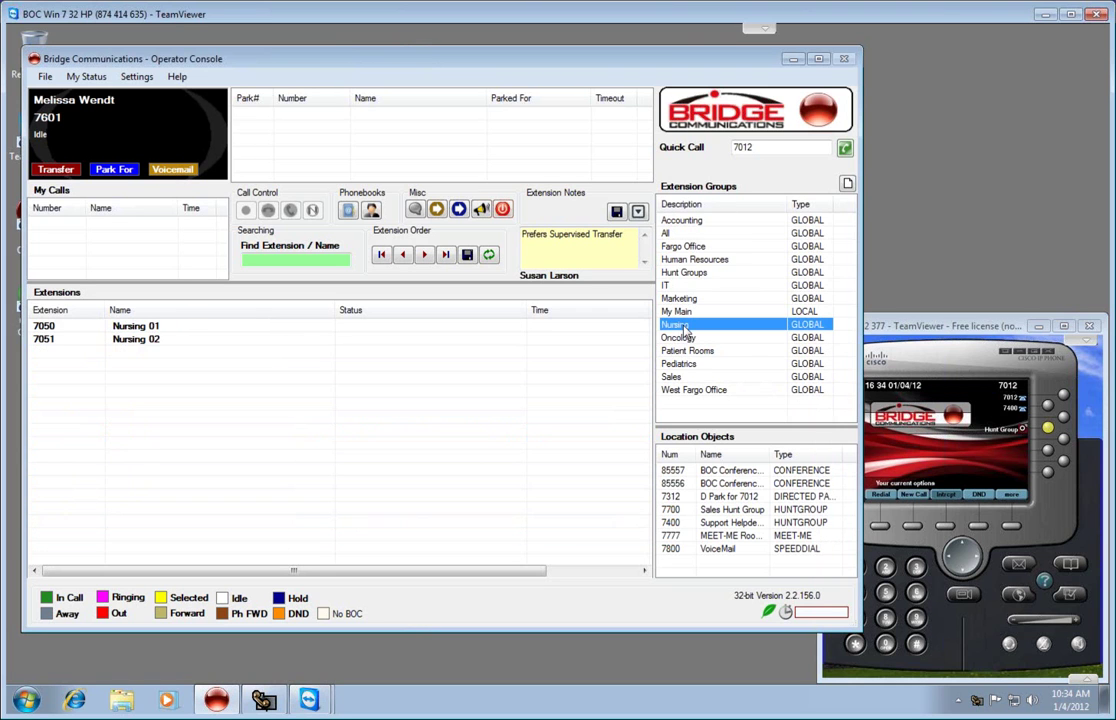
pyautogui.click(684, 272)
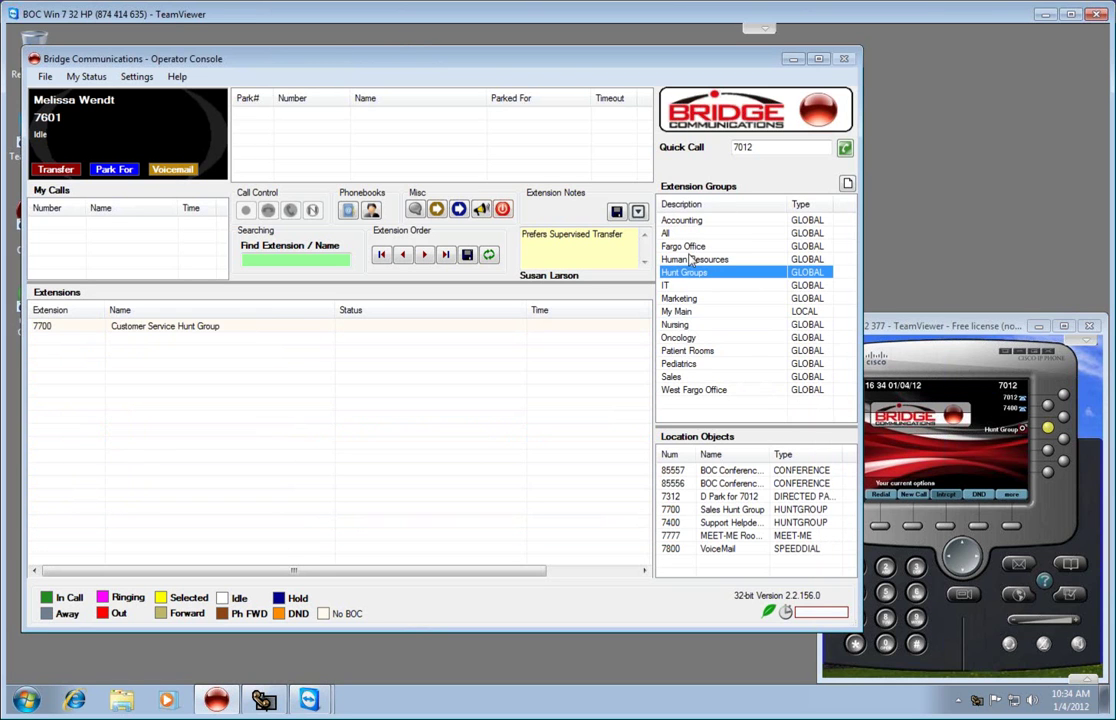
pyautogui.click(690, 247)
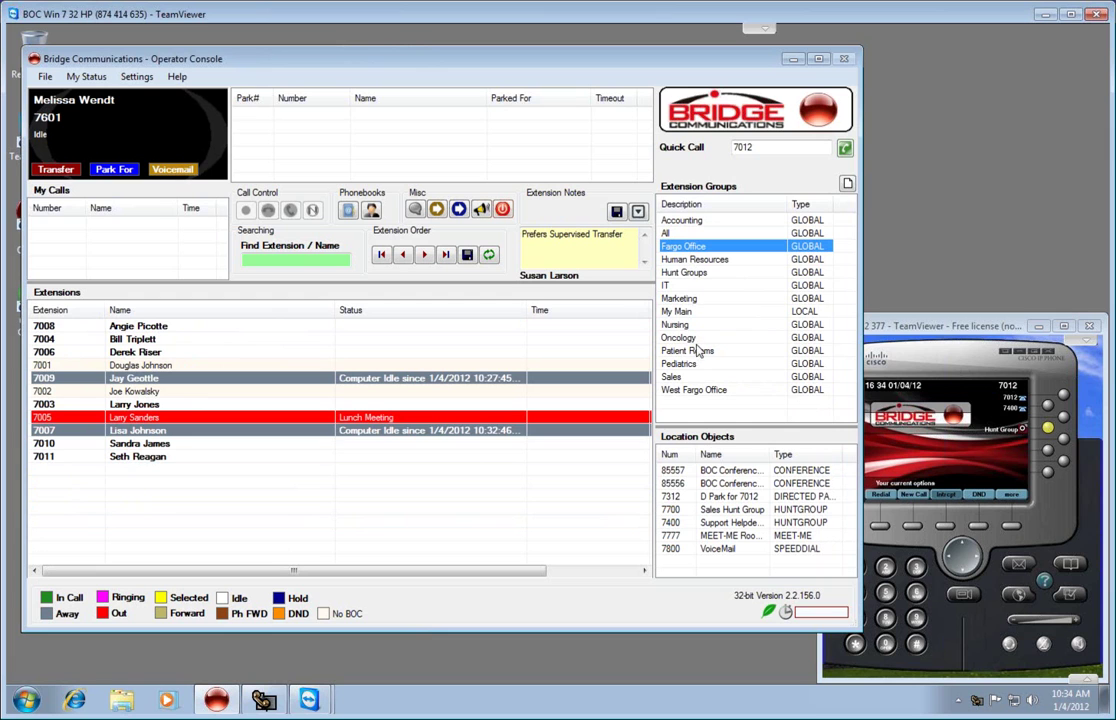
pyautogui.click(690, 377)
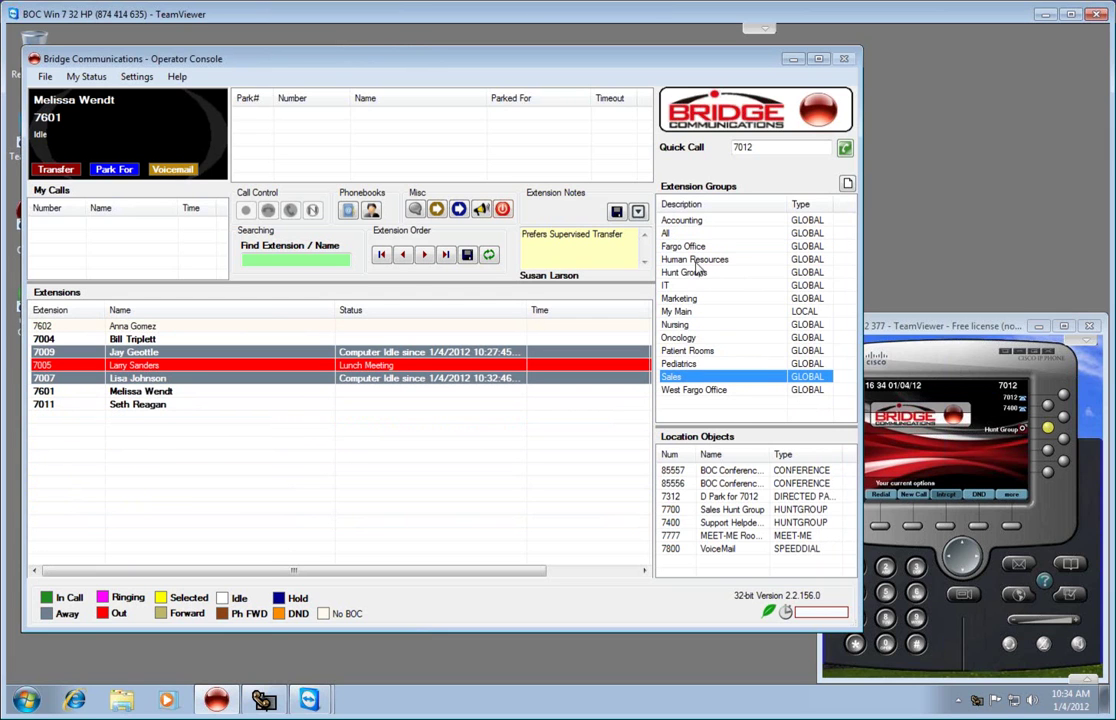
pyautogui.click(690, 312)
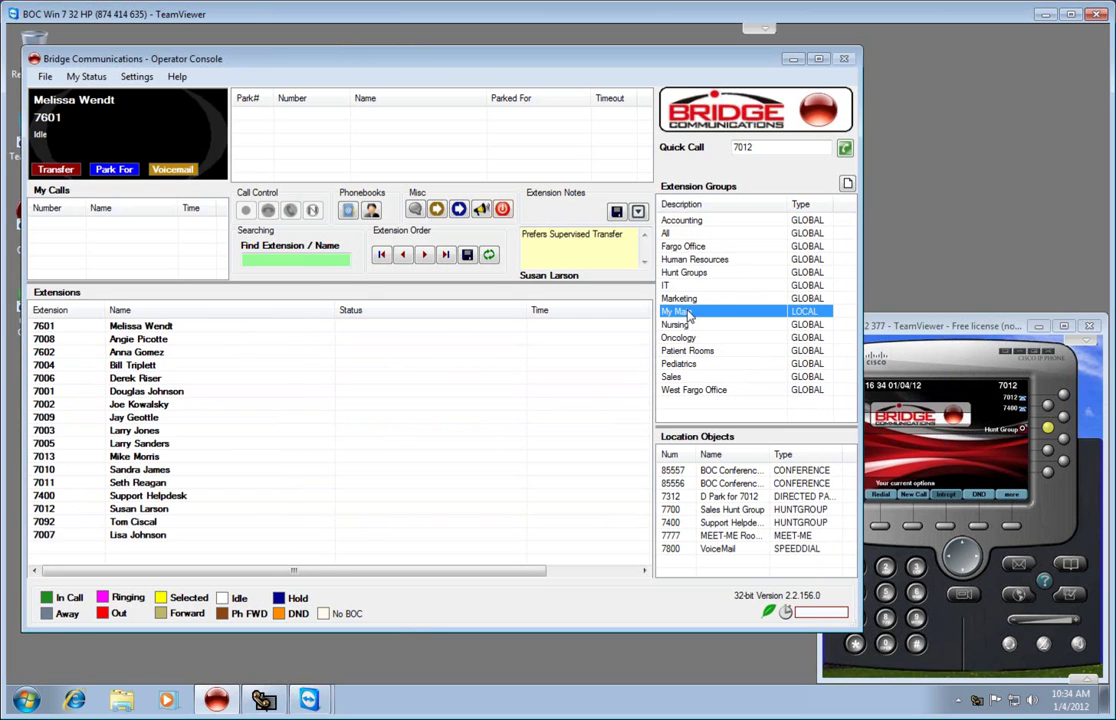
pyautogui.click(308, 260)
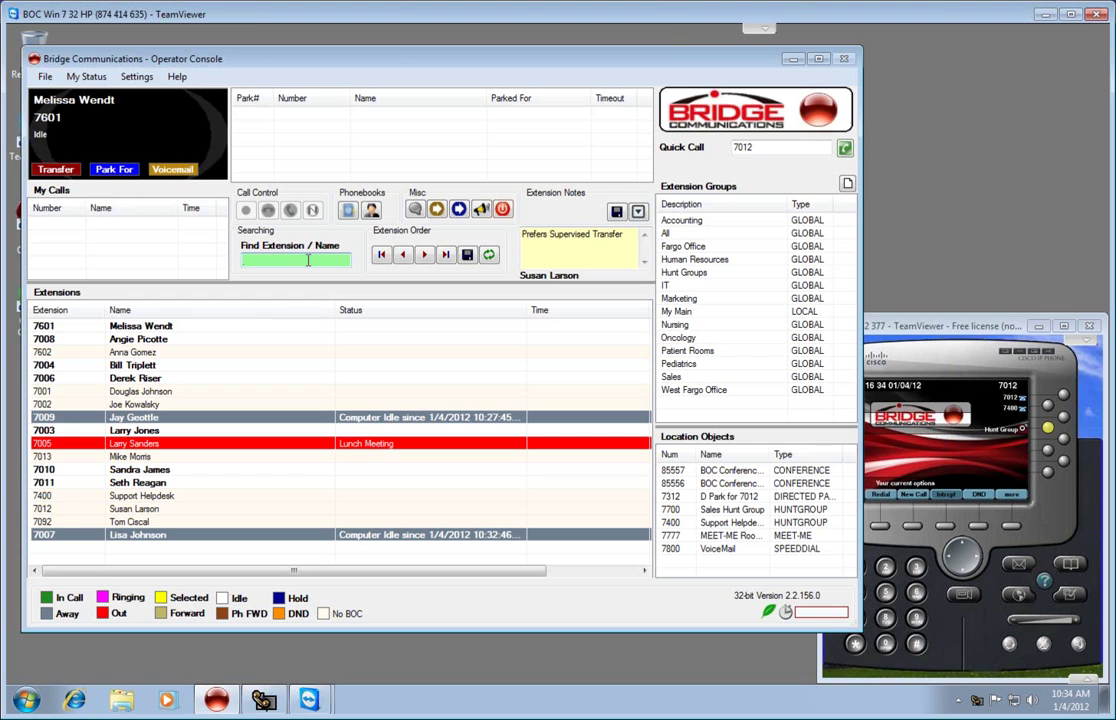
pyautogui.write('lar')
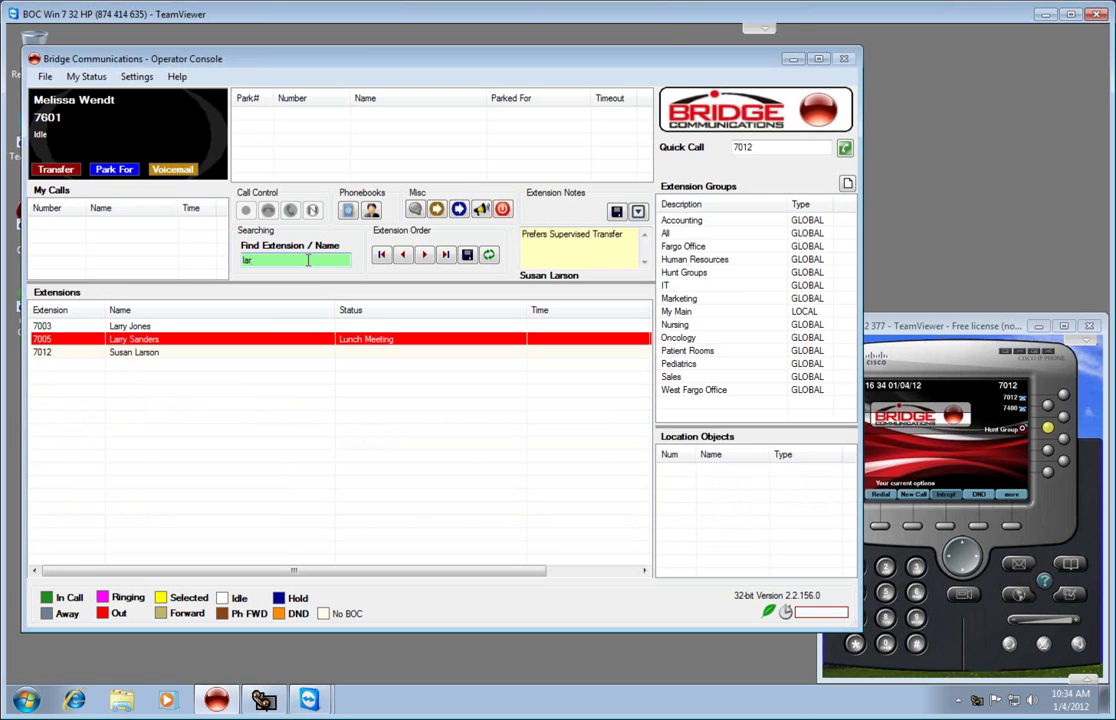
pyautogui.press('BackSpace')
pyautogui.press('BackSpace')
pyautogui.press('BackSpace')
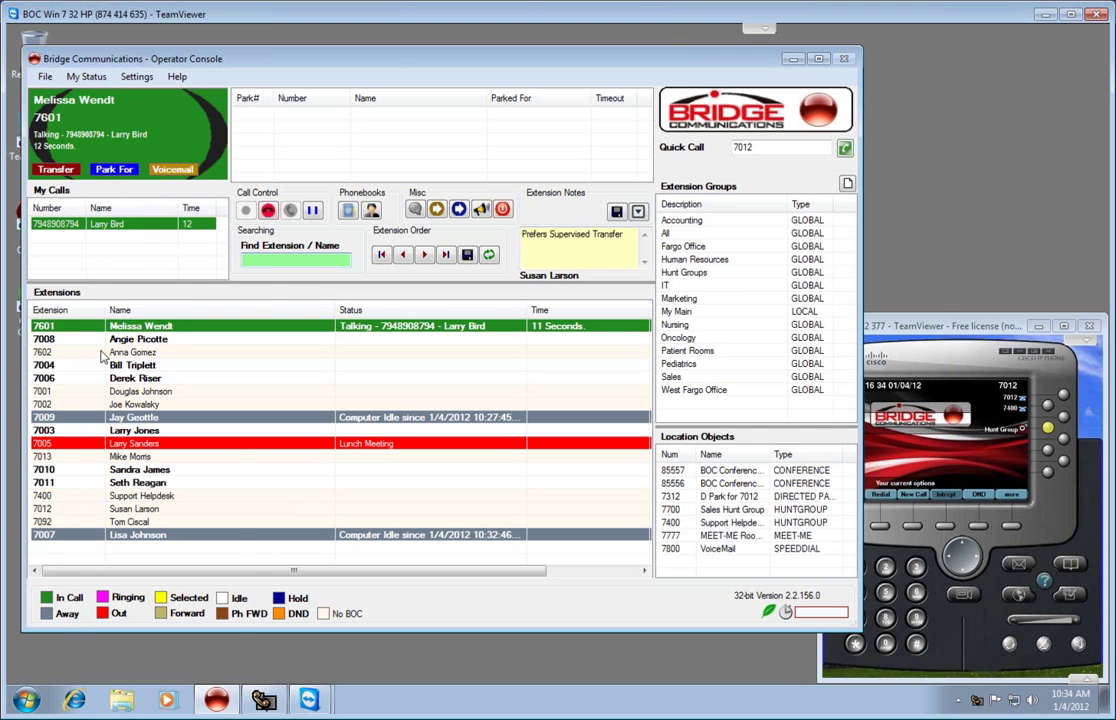
# Park the current caller for extension 7012 and pick up the parked call on the 7012 phone.
pyautogui.click(70, 512)
pyautogui.rightClick(70, 512)
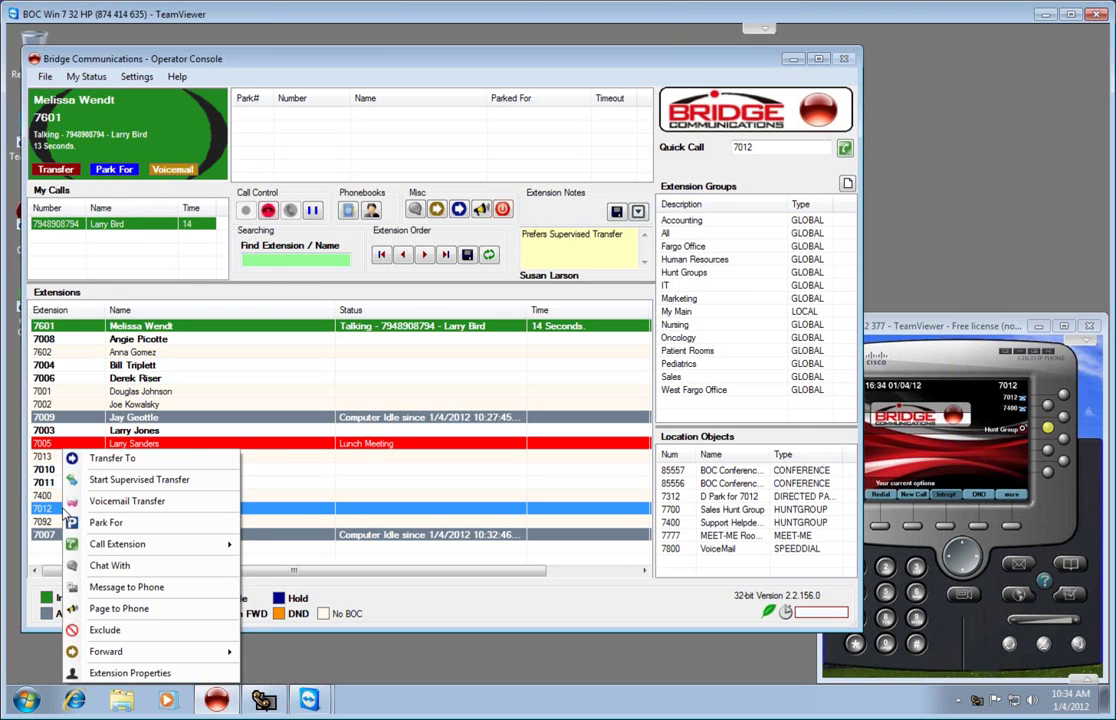
pyautogui.click(128, 525)
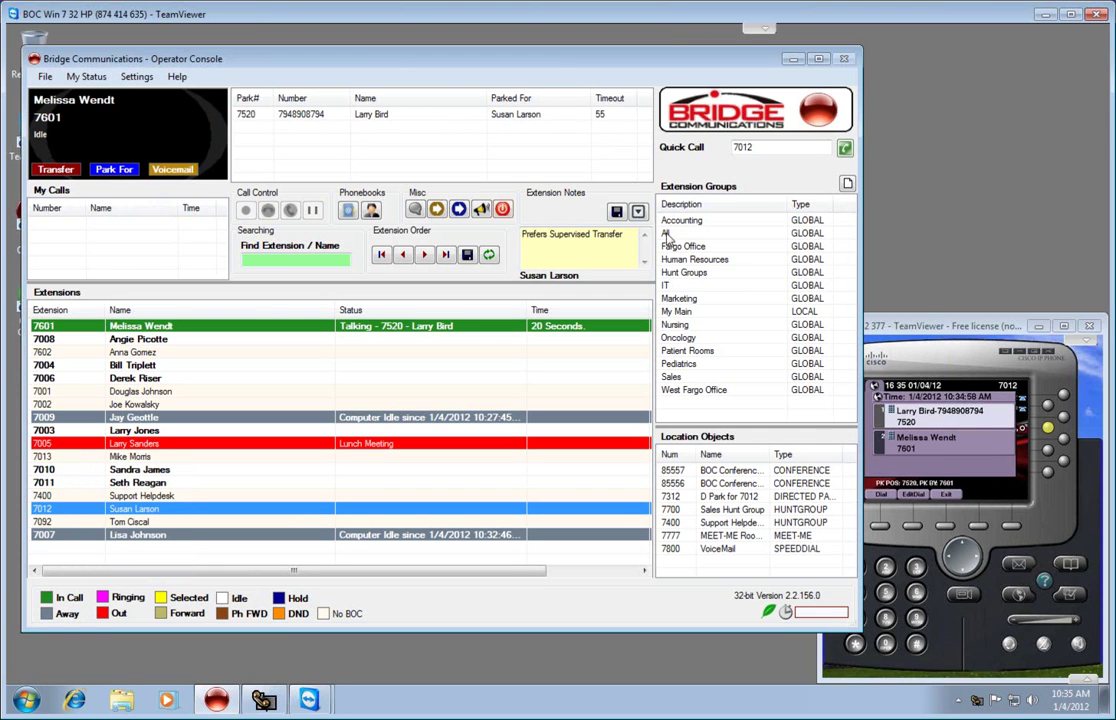
pyautogui.click(943, 330)
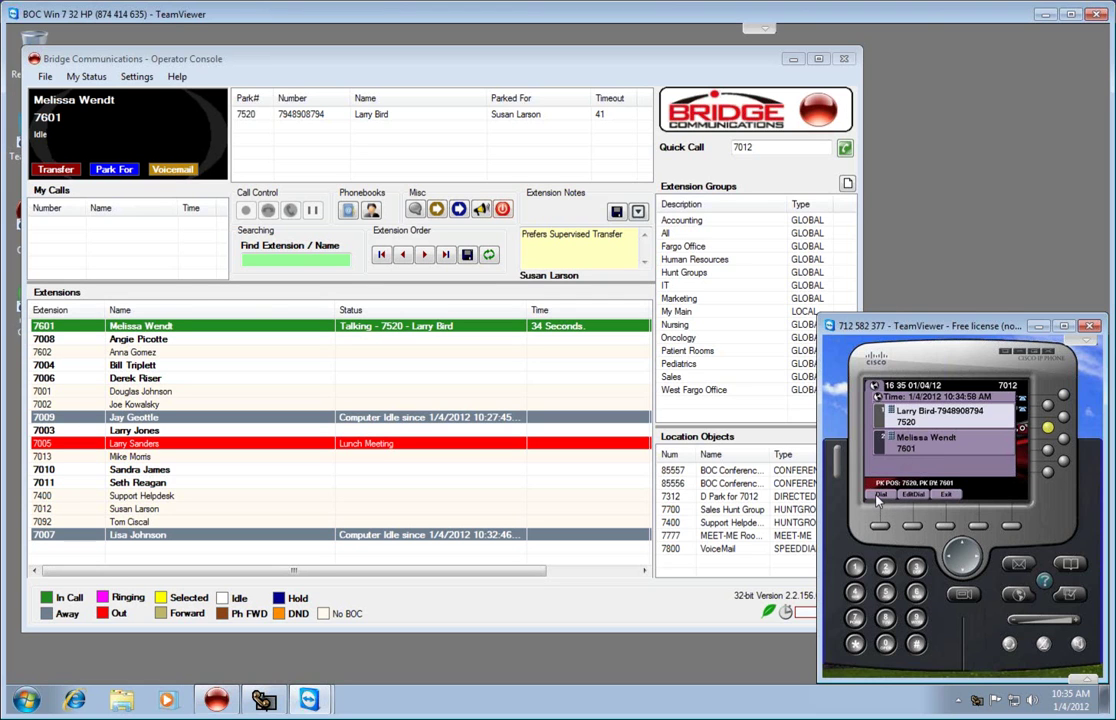
pyautogui.click(879, 495)
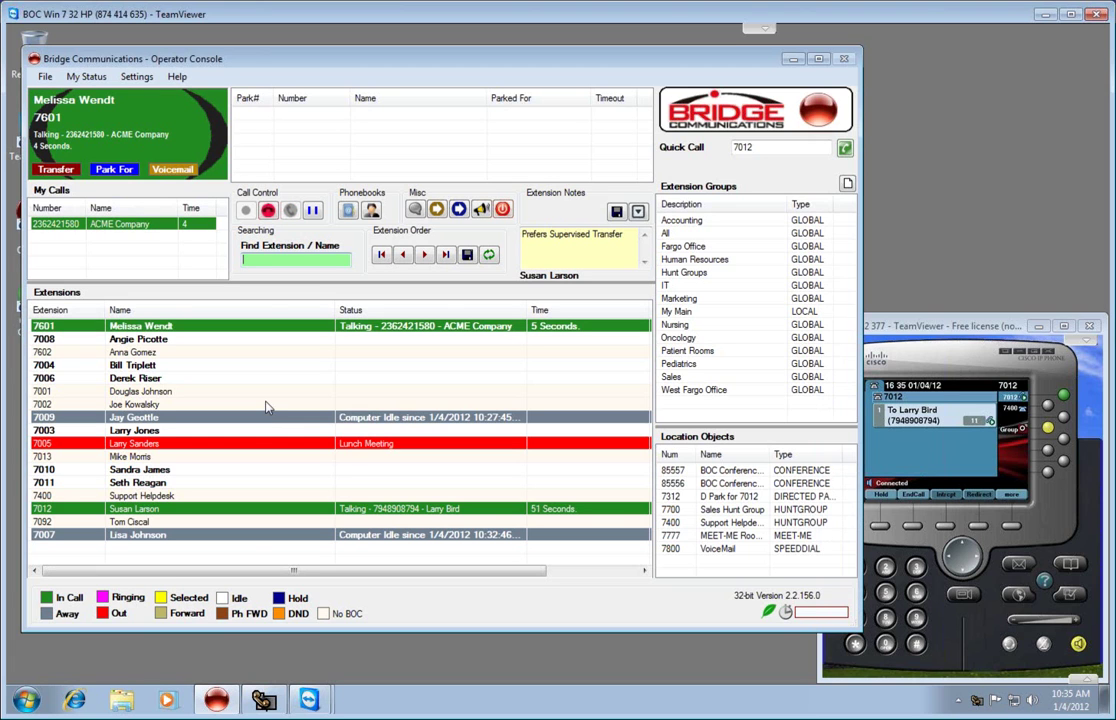
# Park the ACME Company call for extension 7012 and show 7012's parked-call list.
pyautogui.rightClick(72, 509)
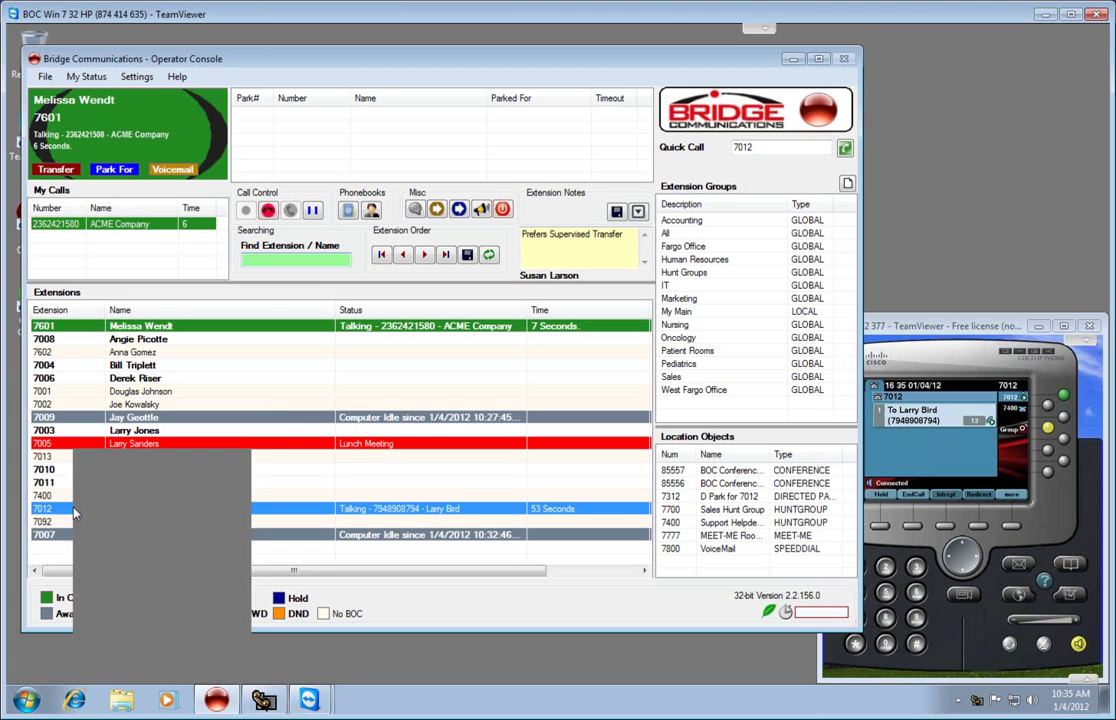
pyautogui.click(112, 522)
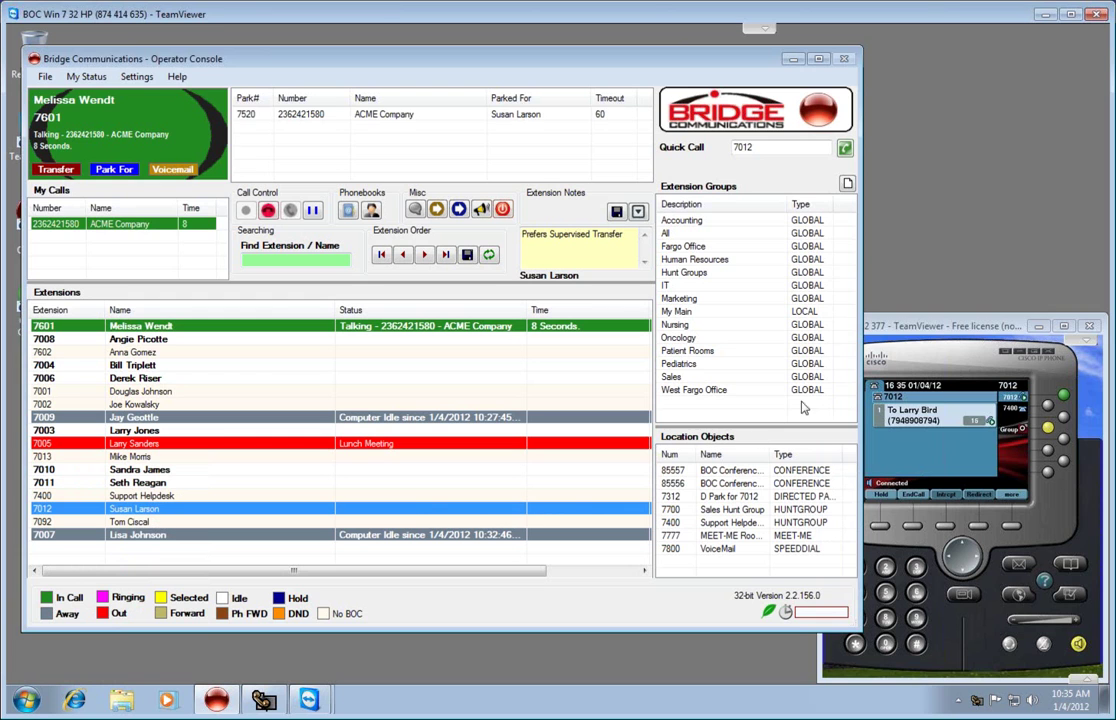
pyautogui.click(926, 333)
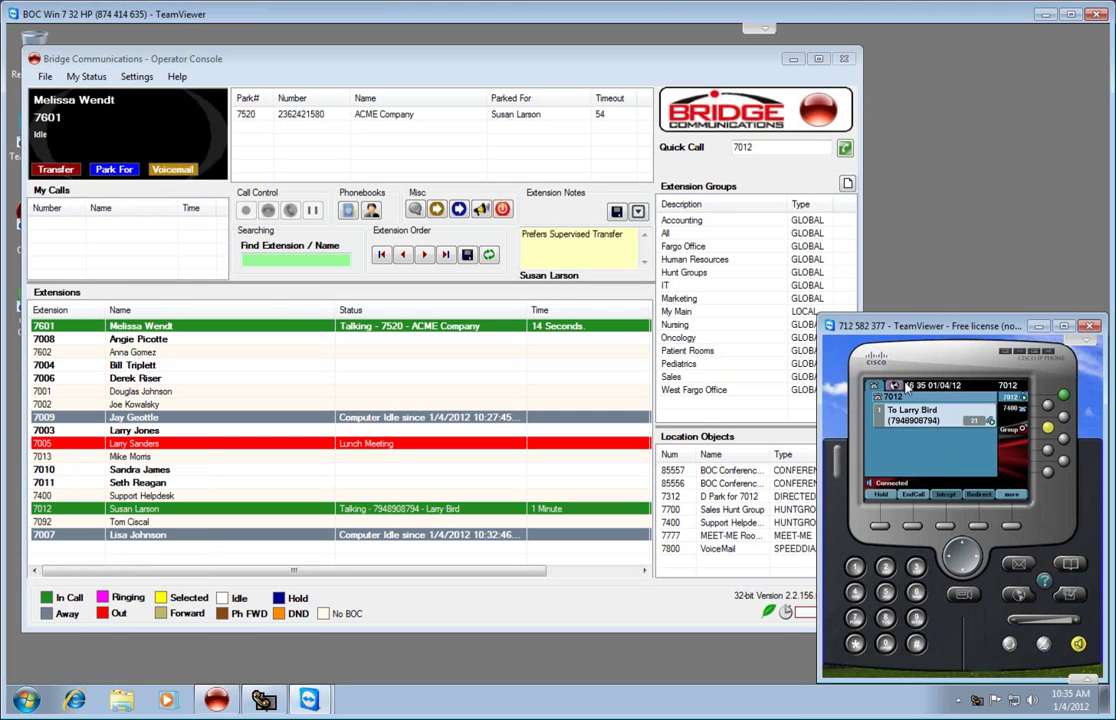
pyautogui.click(896, 386)
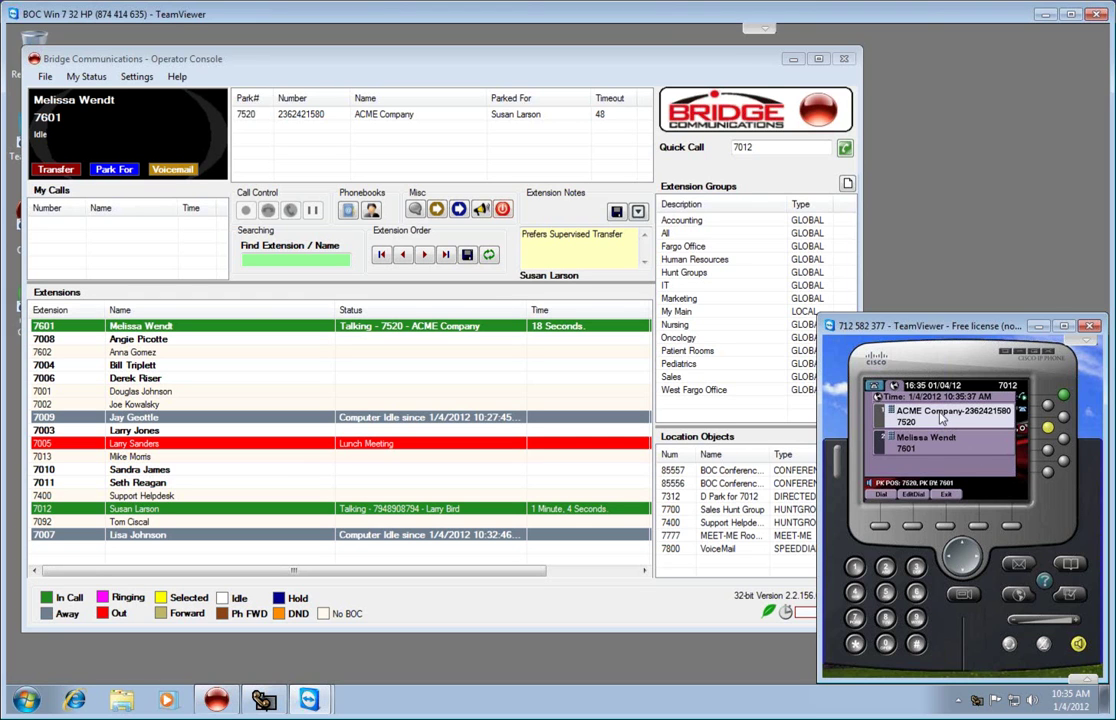
# Retrieve the parked ACME call at 7520 on the 7012 phone, then end both calls.
pyautogui.click(885, 496)
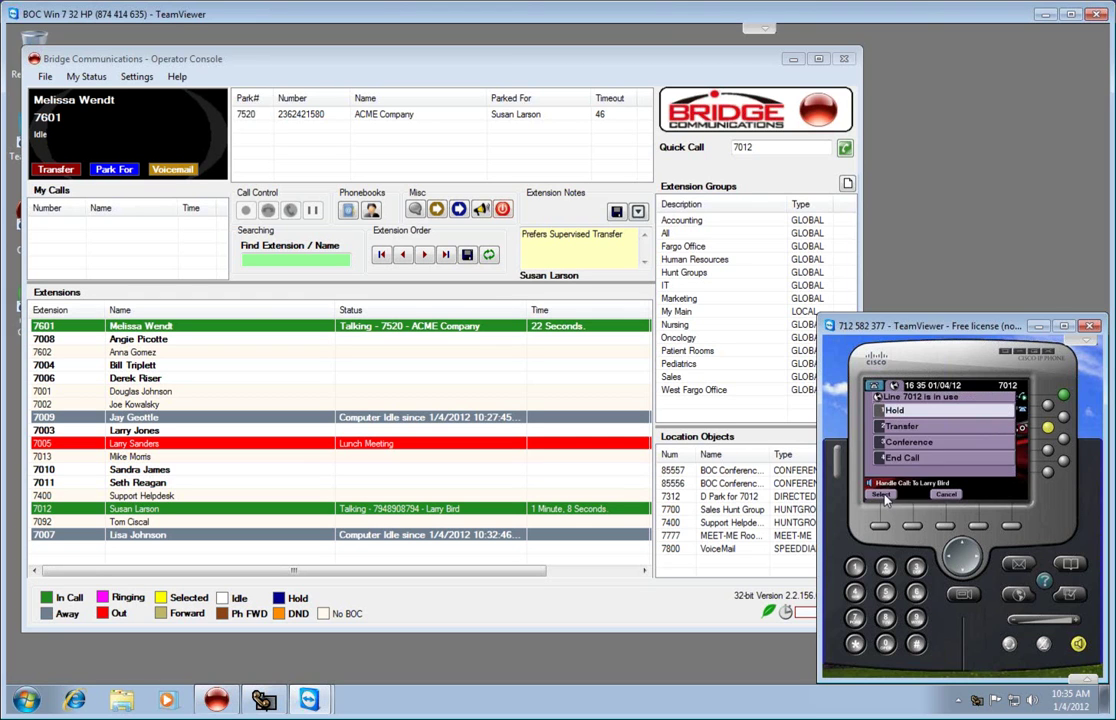
pyautogui.click(902, 426)
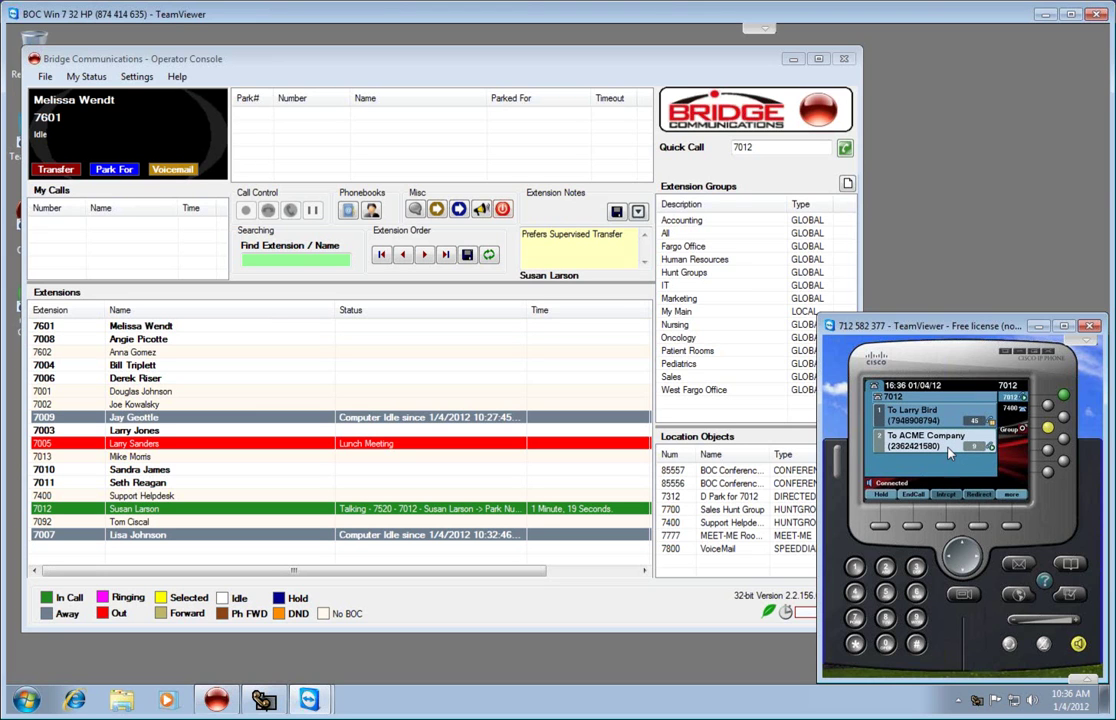
pyautogui.click(922, 496)
pyautogui.click(880, 496)
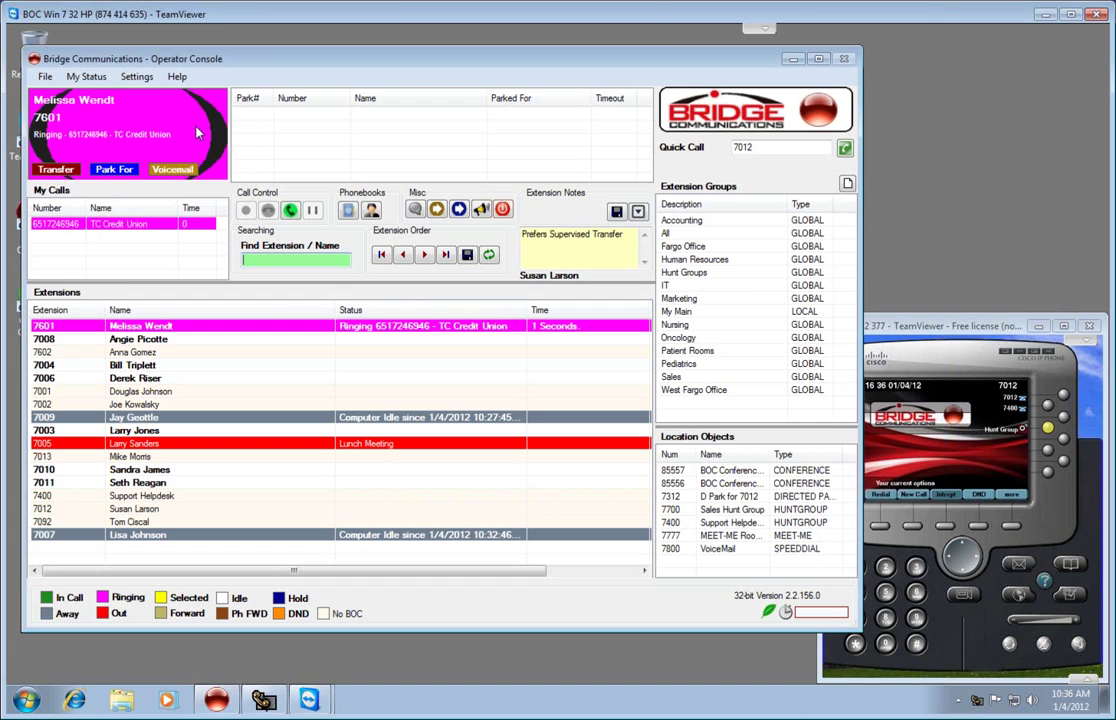
# Answer the TC Credit Union call and transfer it to extension 7012.
pyautogui.press('Return')
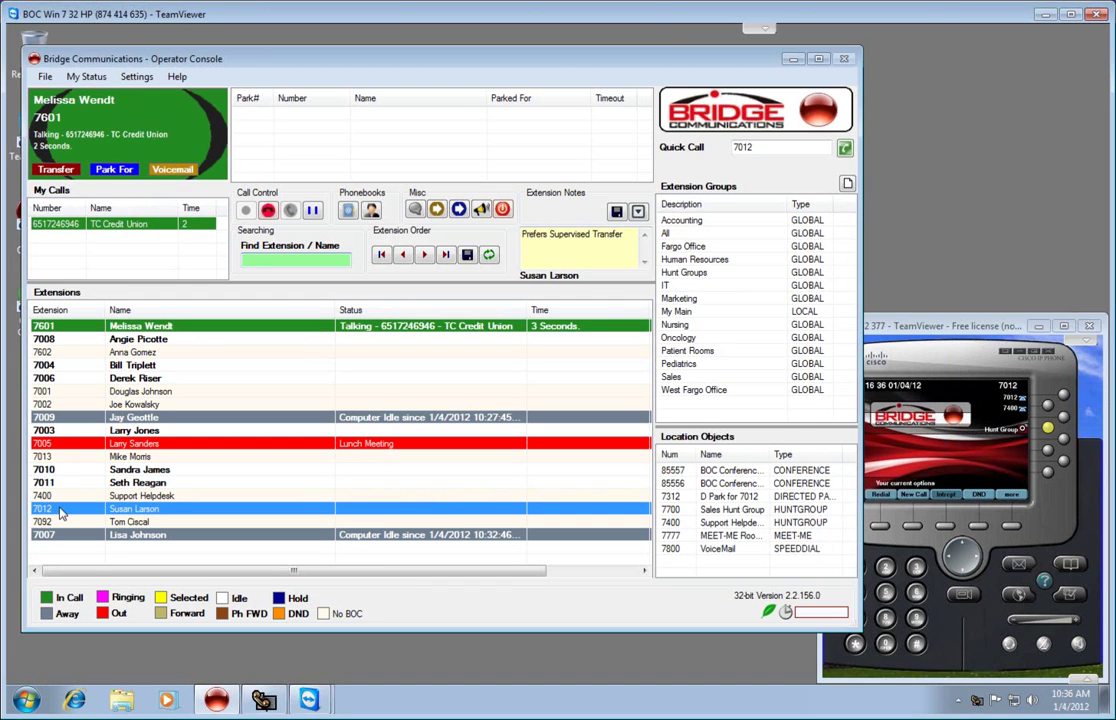
pyautogui.click(423, 506)
pyautogui.press('Return')
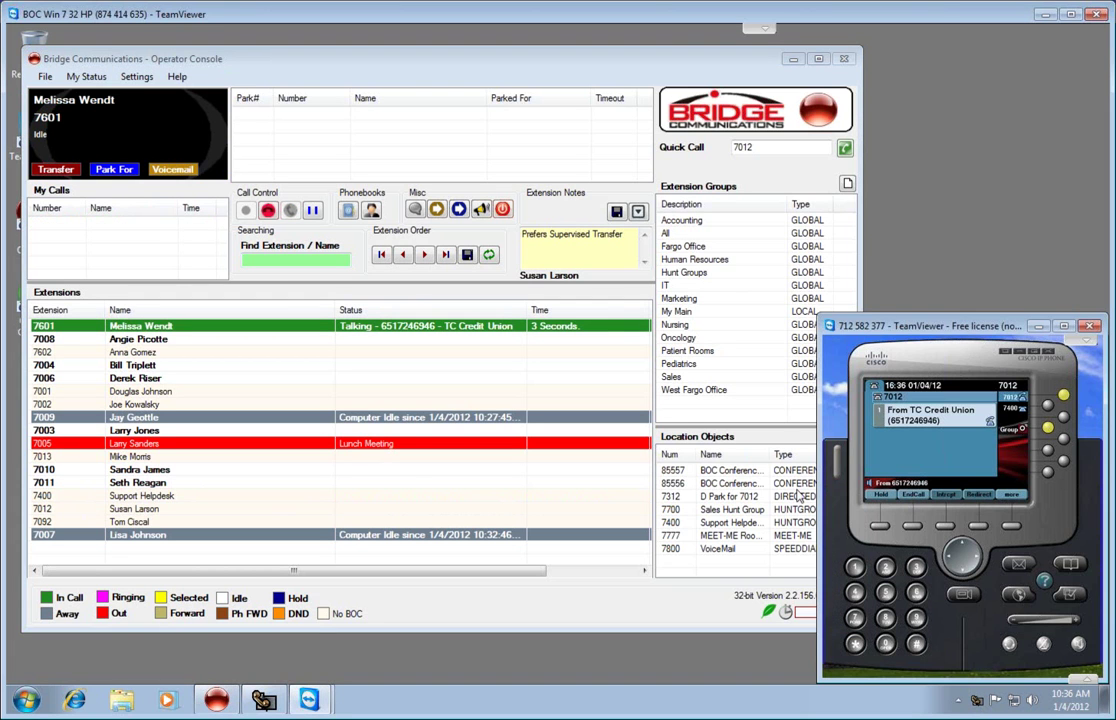
# Send the message 'You have a visitor at the front desk' to extension 7012's phone.
pyautogui.rightClick(86, 510)
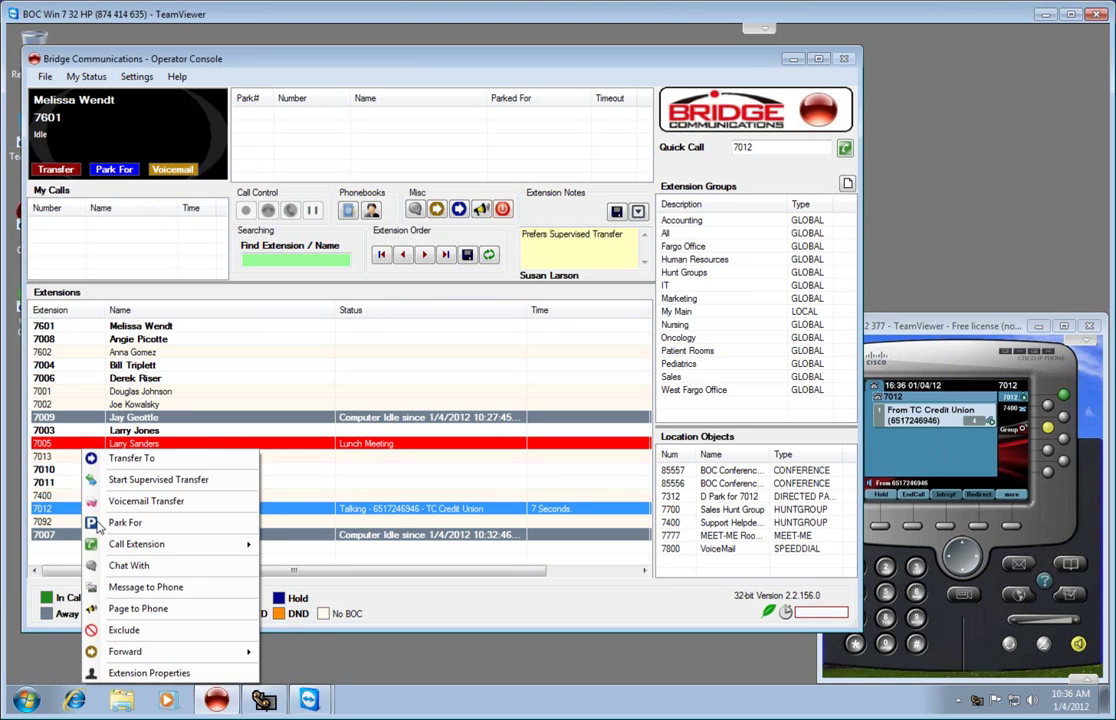
pyautogui.click(148, 588)
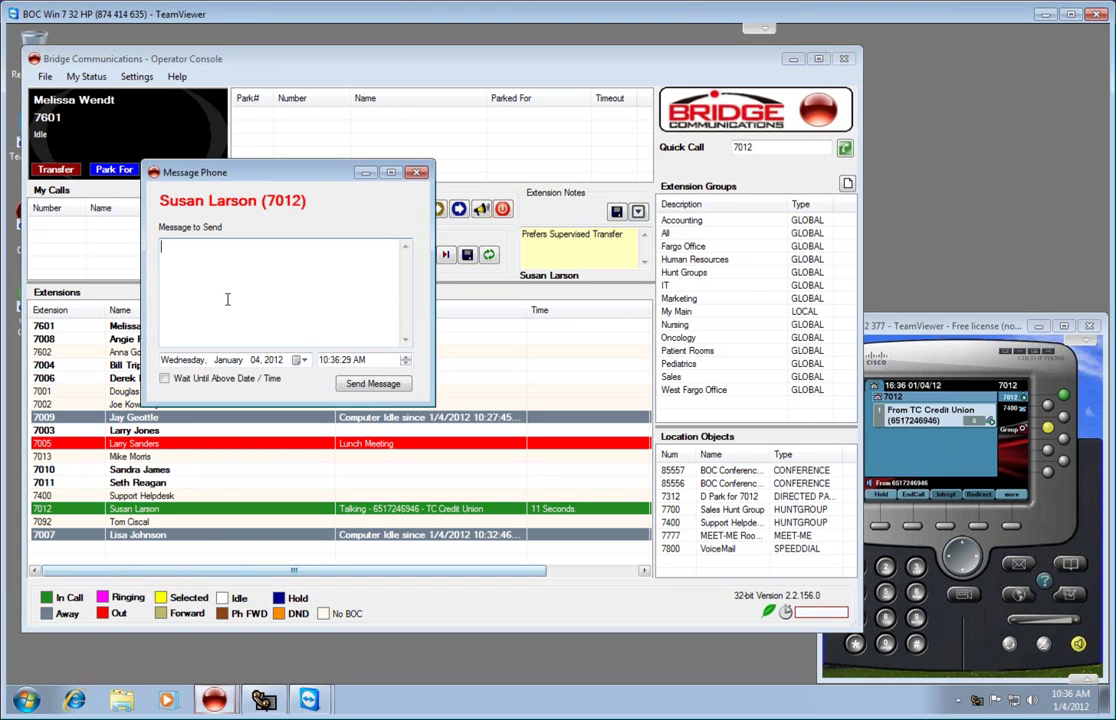
pyautogui.write('You hav')
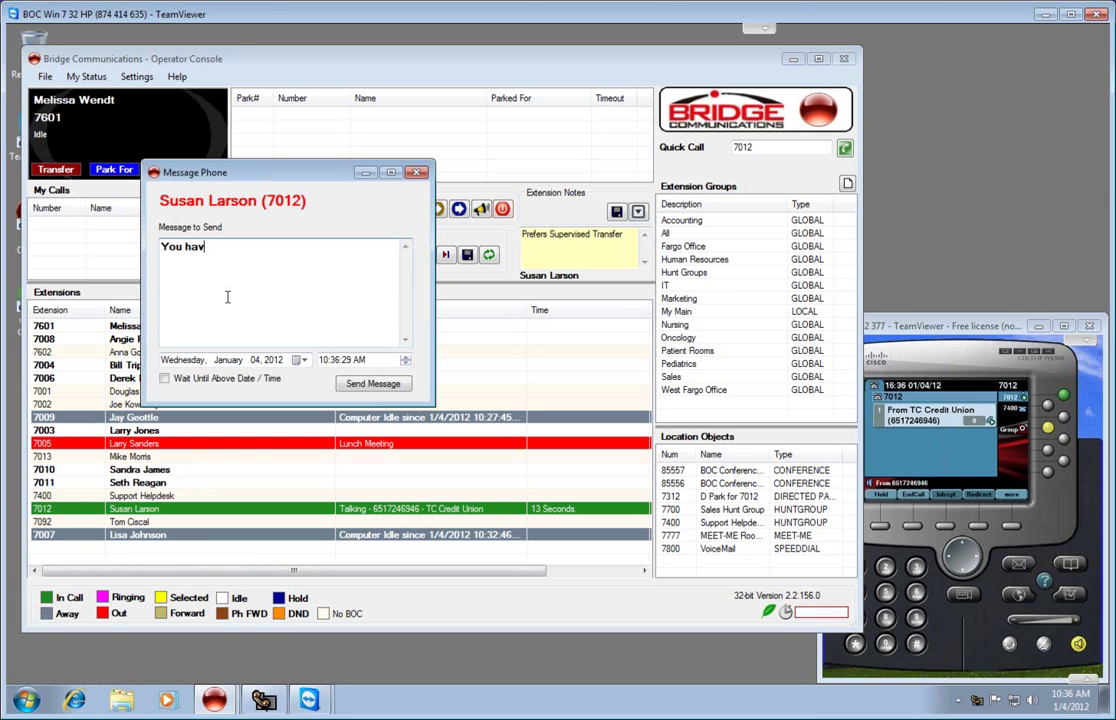
pyautogui.write('e a visitor at the front desk')
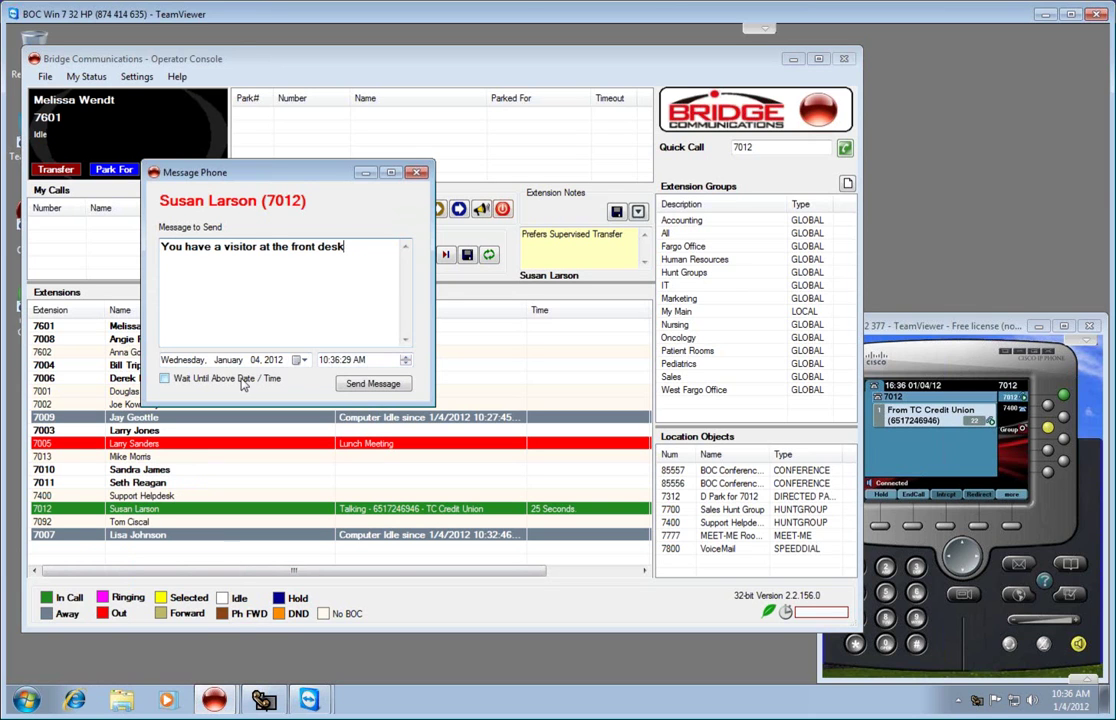
pyautogui.click(370, 384)
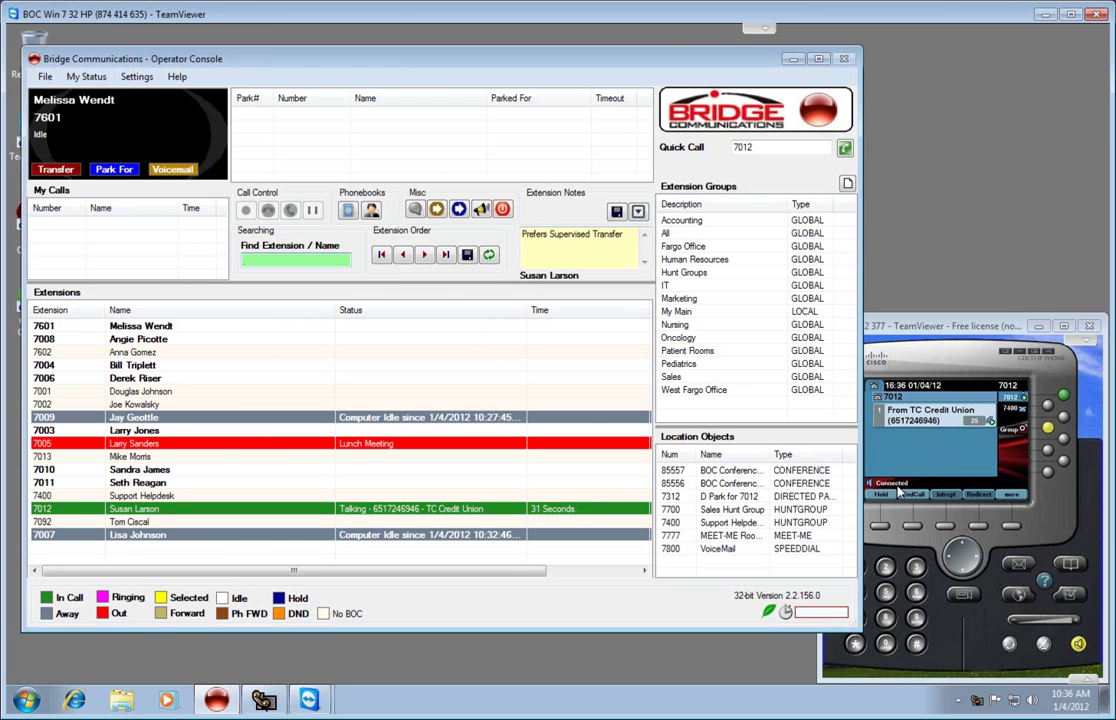
# On the 7012 phone, view and dismiss the message, then end the TC Credit Union call.
pyautogui.click(948, 326)
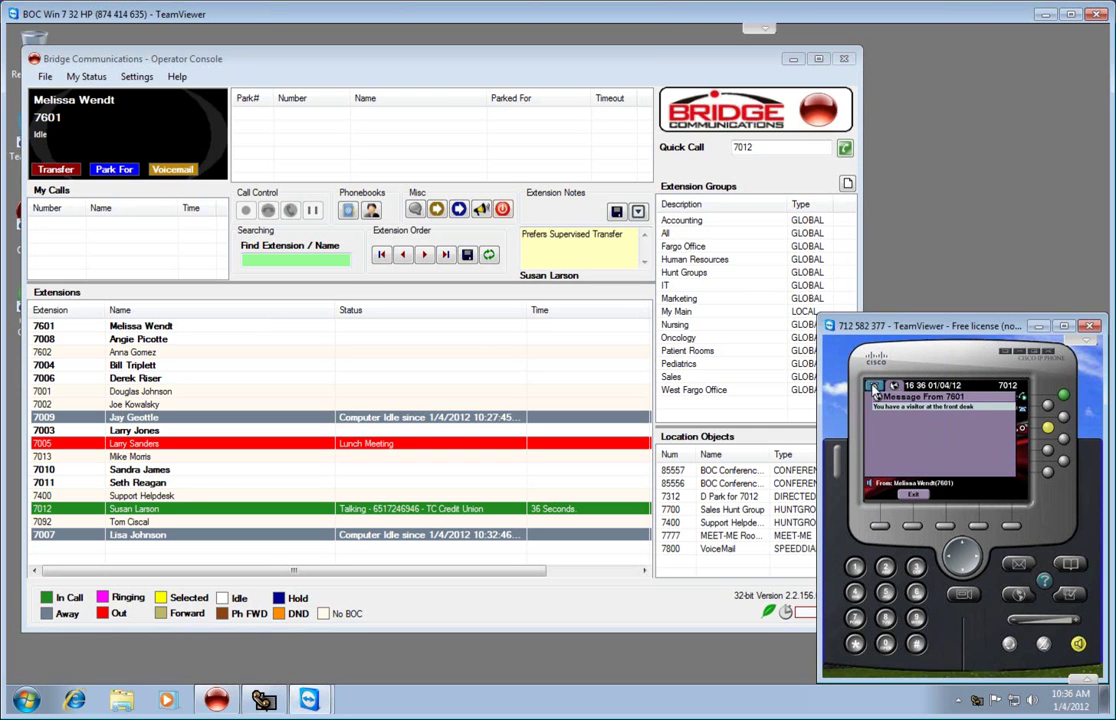
pyautogui.click(875, 389)
pyautogui.click(875, 389)
pyautogui.click(912, 525)
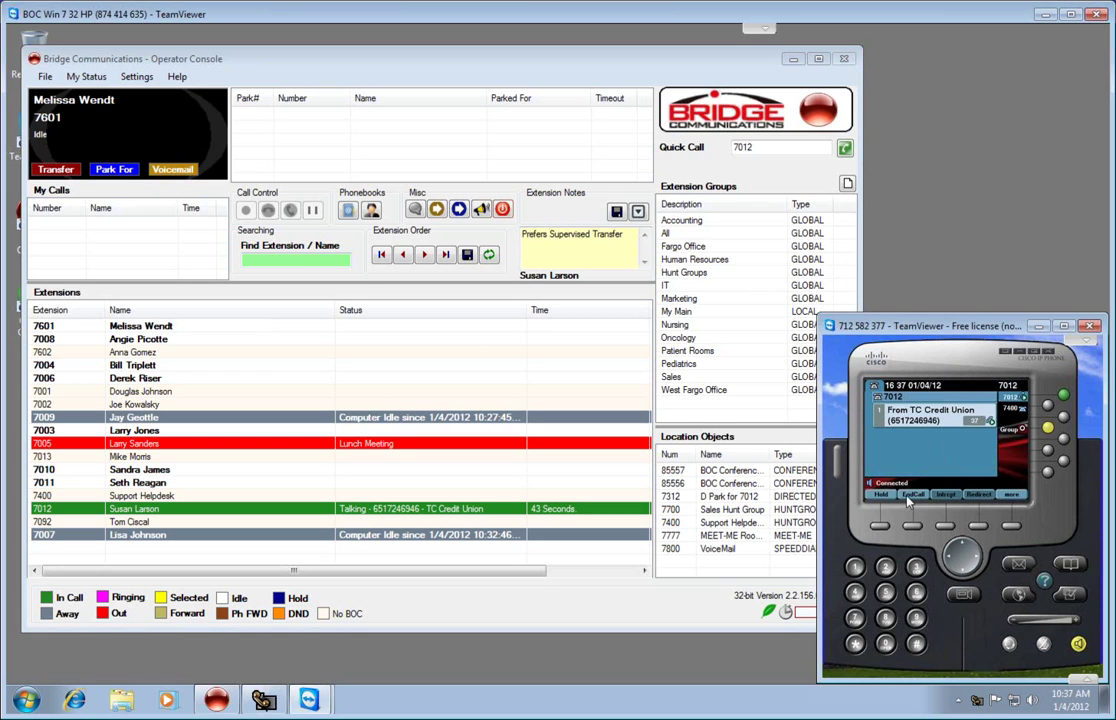
pyautogui.click(912, 496)
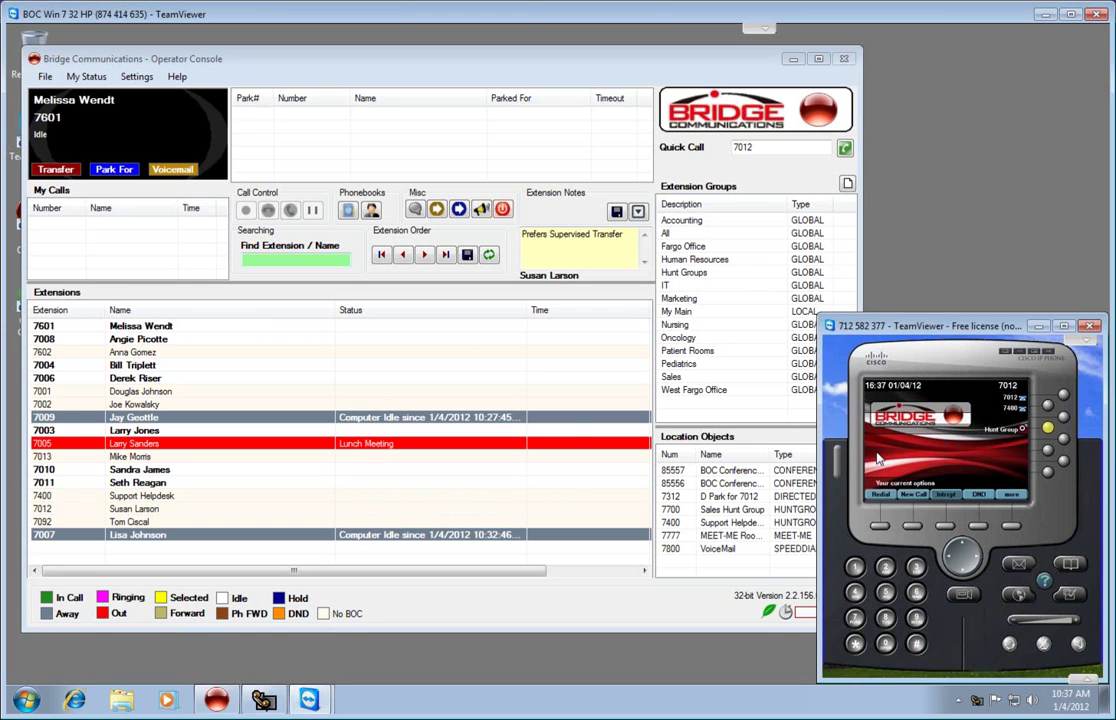
# Voice-page extension 7012, extend the page by 10 seconds, then end it early.
pyautogui.rightClick(50, 508)
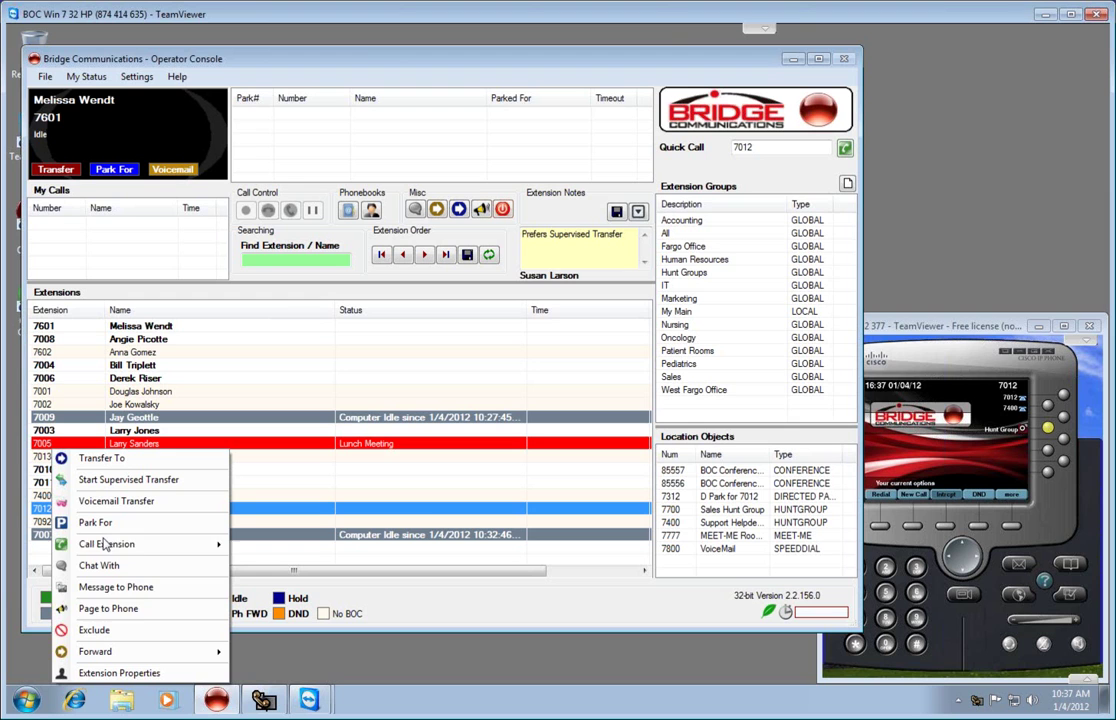
pyautogui.click(143, 610)
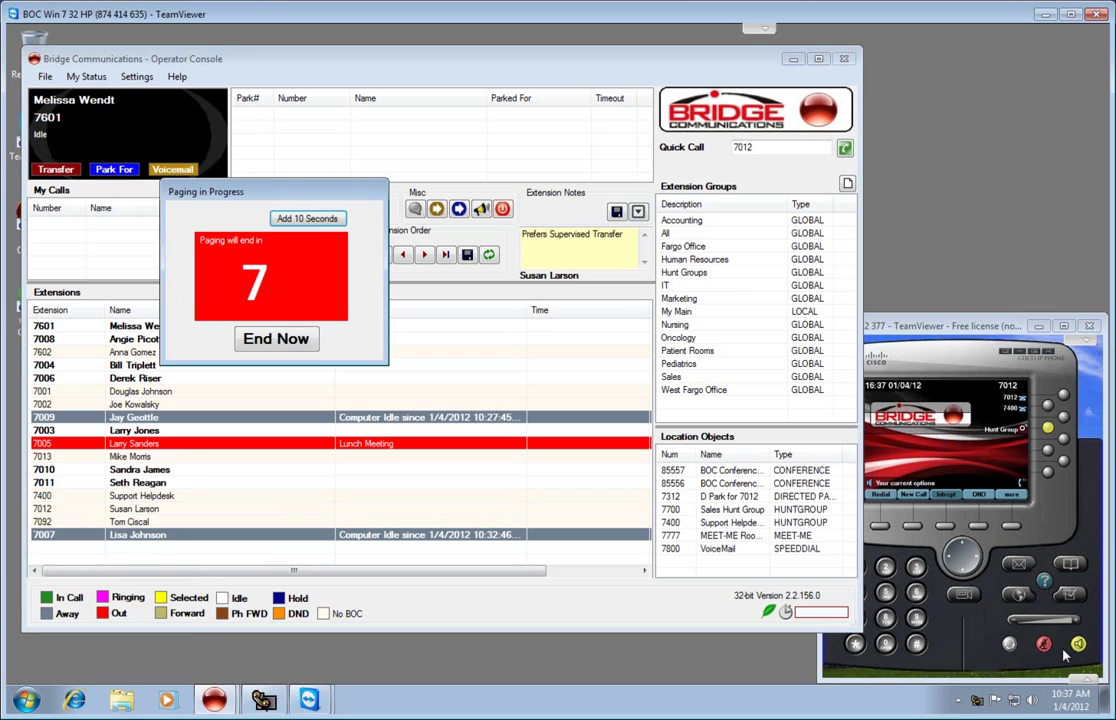
pyautogui.click(312, 219)
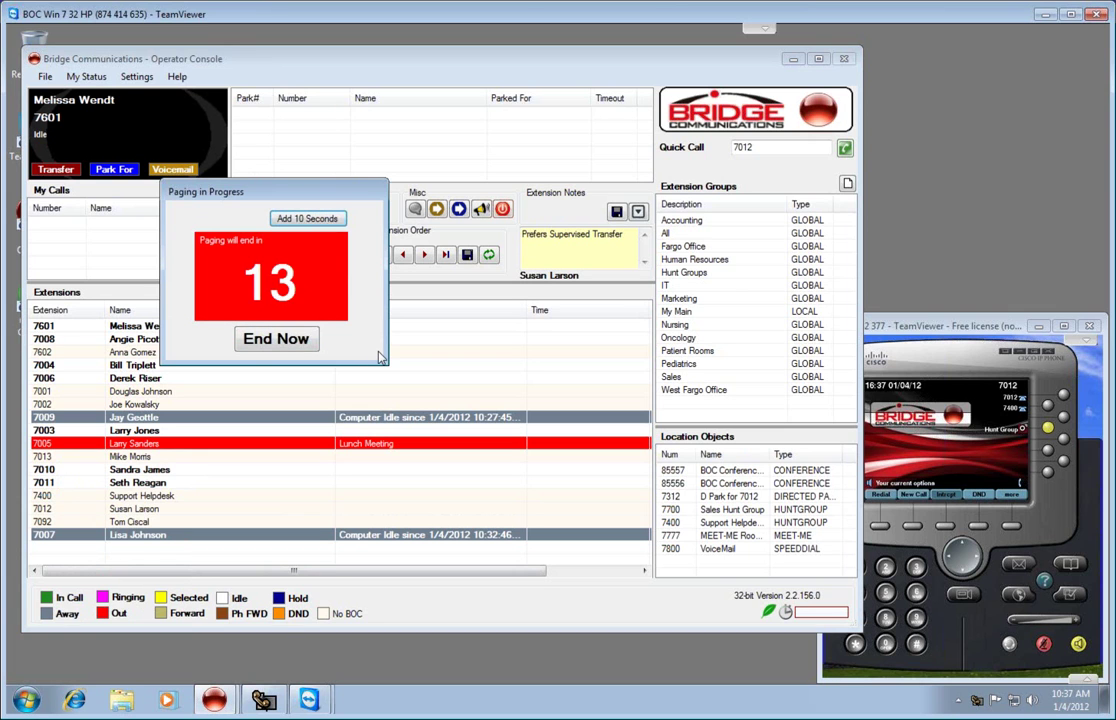
pyautogui.click(297, 342)
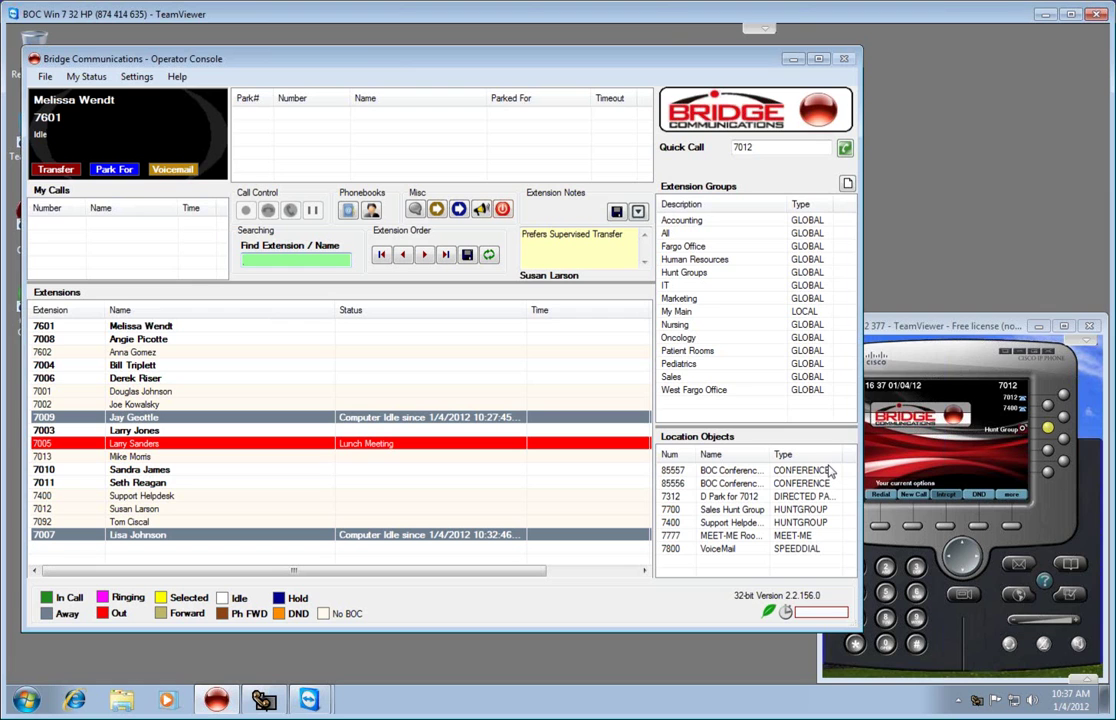
# Page the Main Voice Group from group paging and messaging, ending the page early.
pyautogui.click(45, 77)
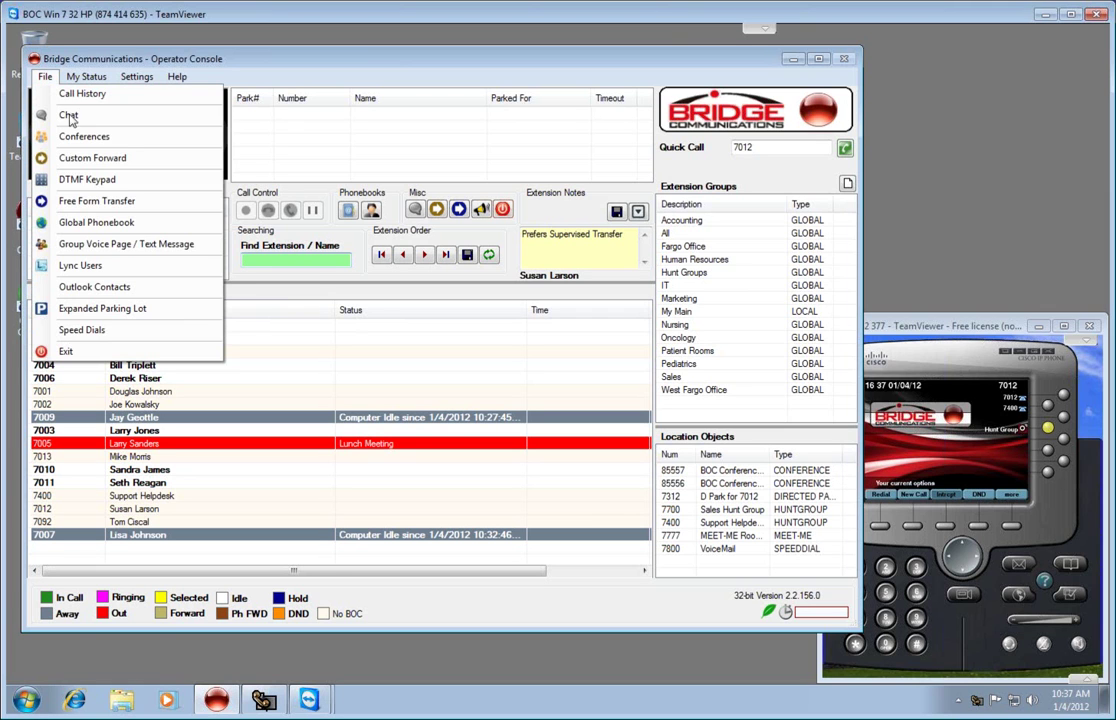
pyautogui.click(117, 245)
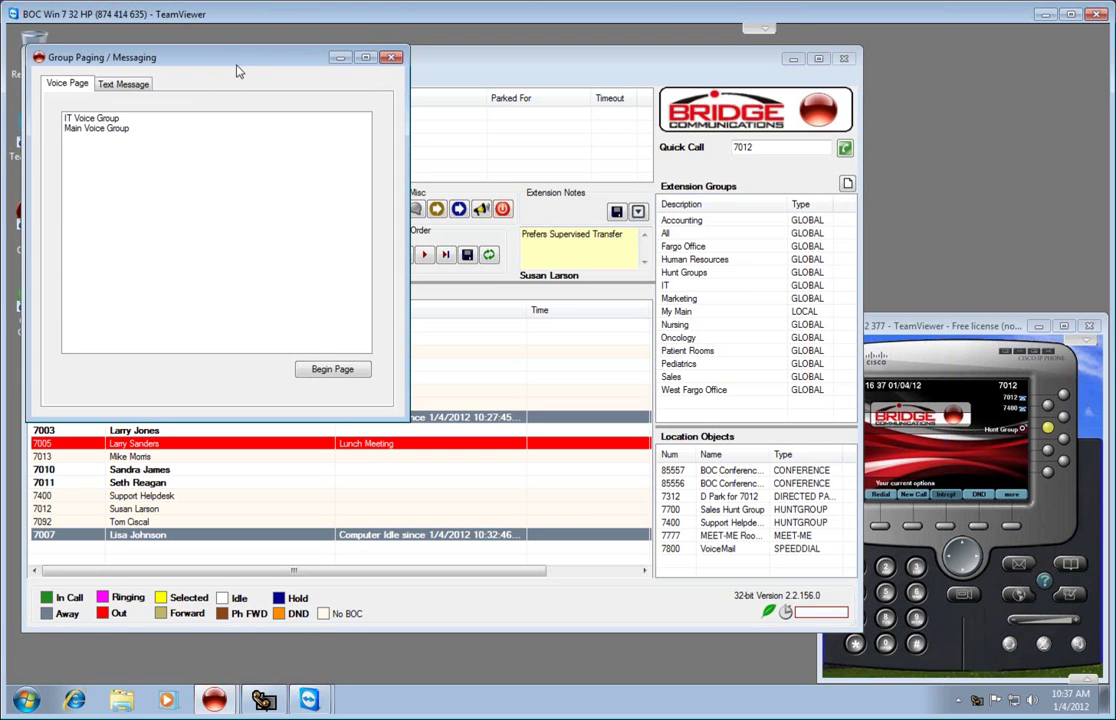
pyautogui.click(103, 129)
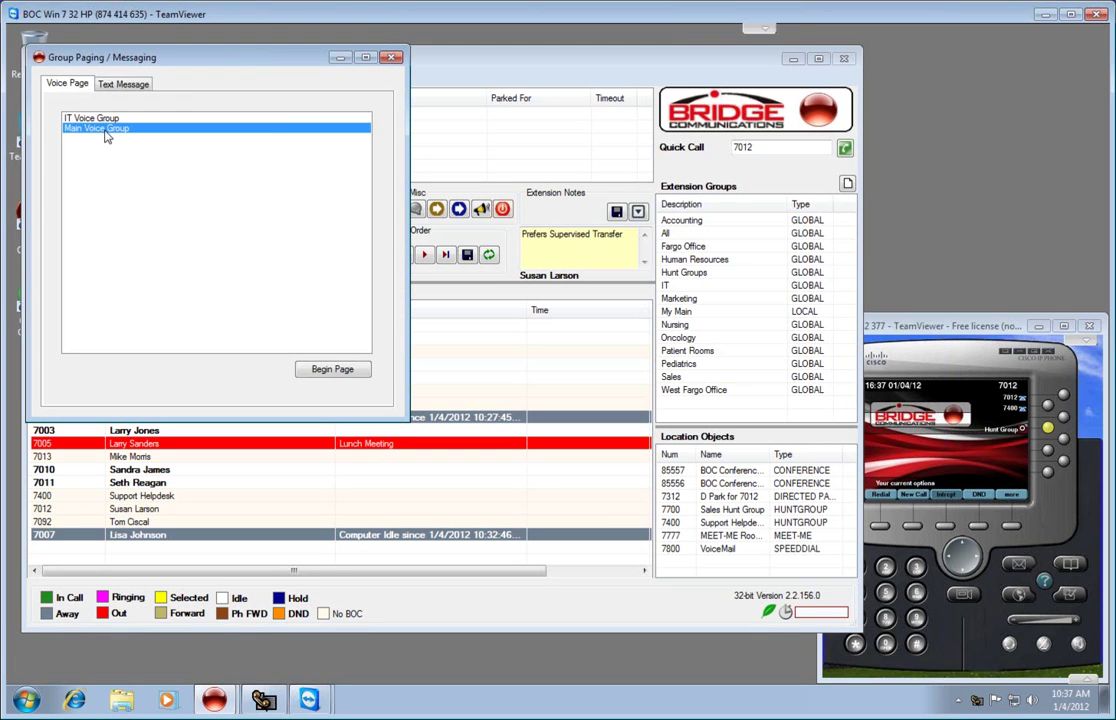
pyautogui.click(318, 369)
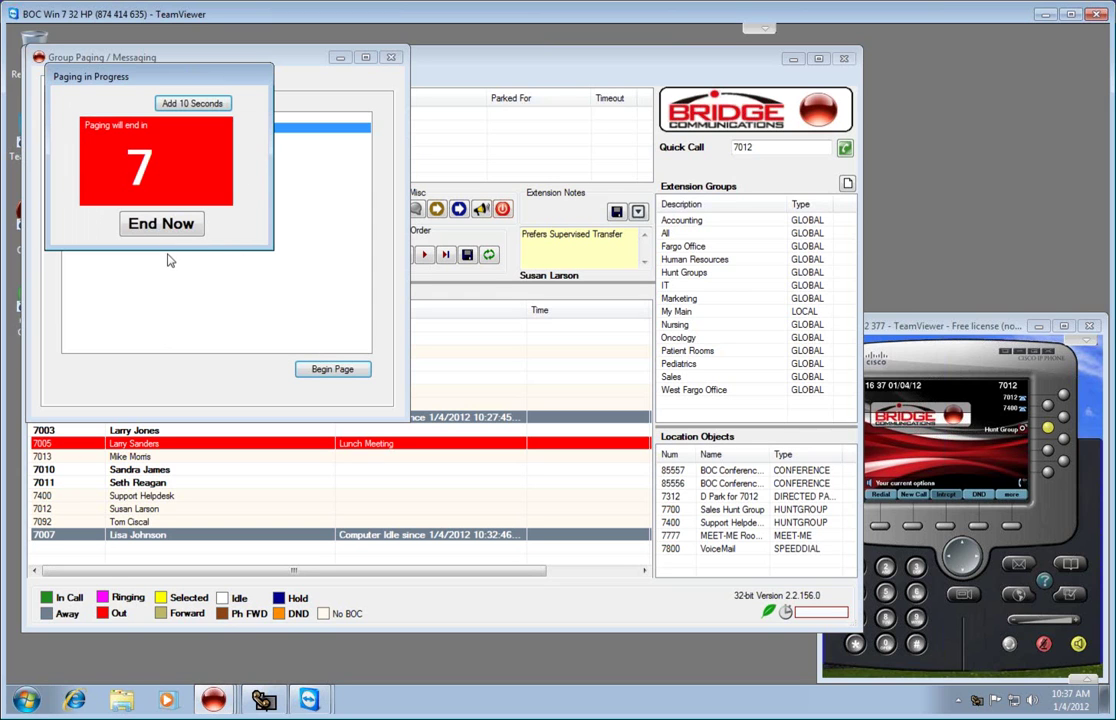
pyautogui.click(158, 224)
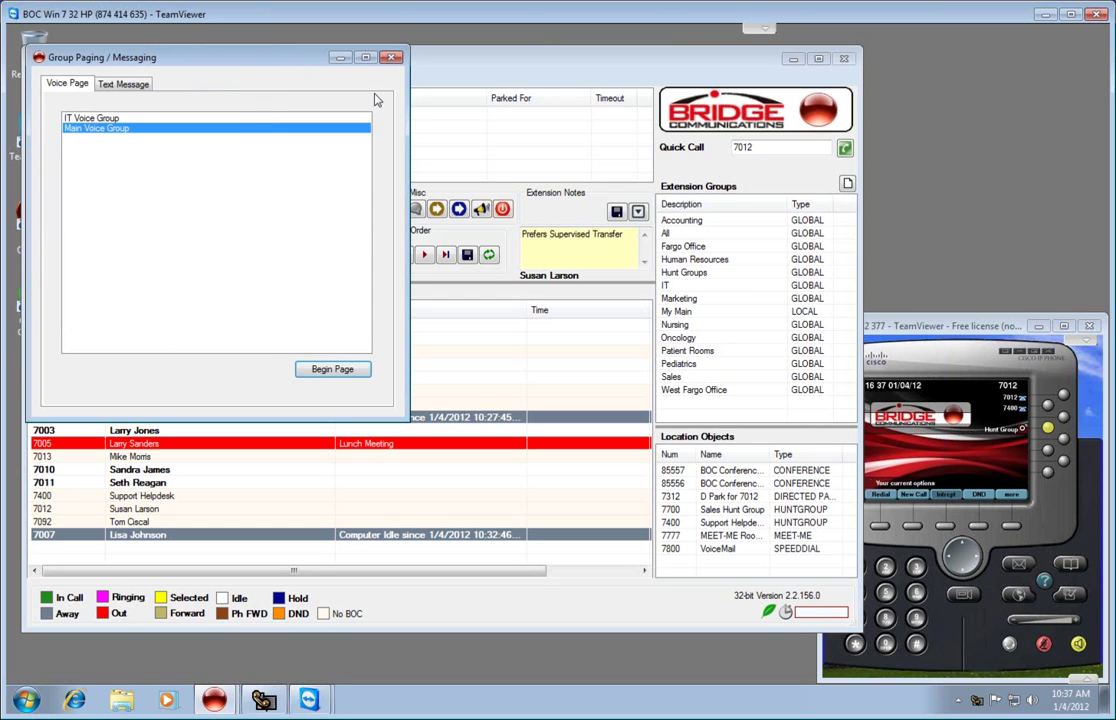
# Page the default paging group and end the page before the countdown finishes.
pyautogui.click(392, 58)
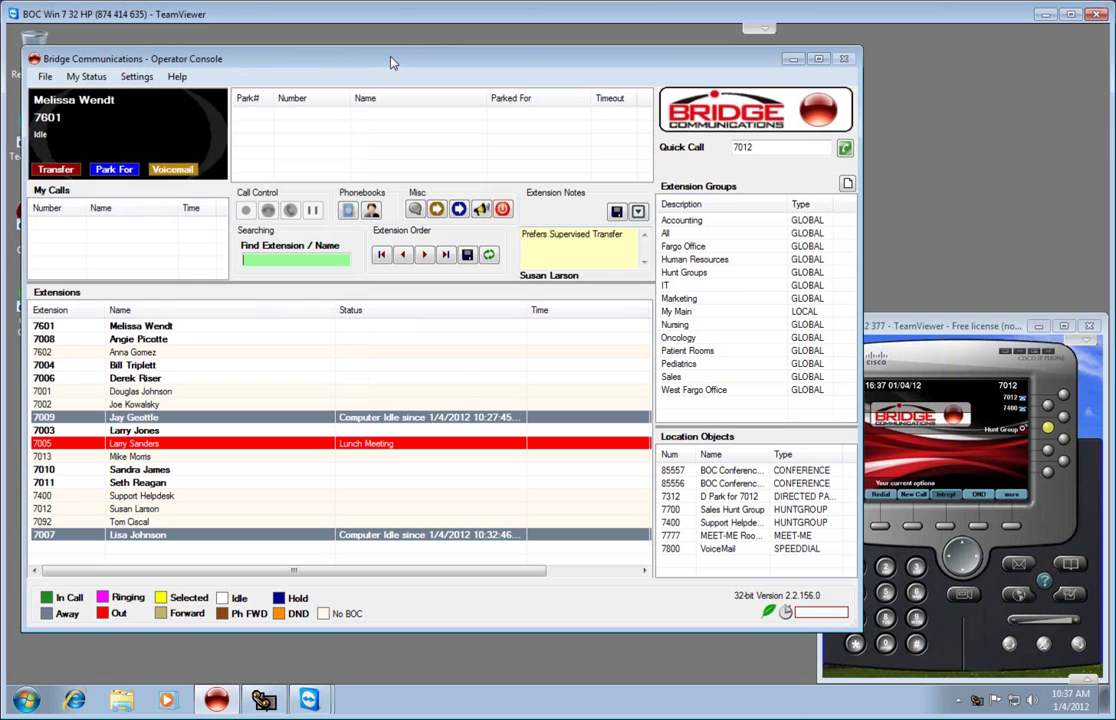
pyautogui.click(481, 210)
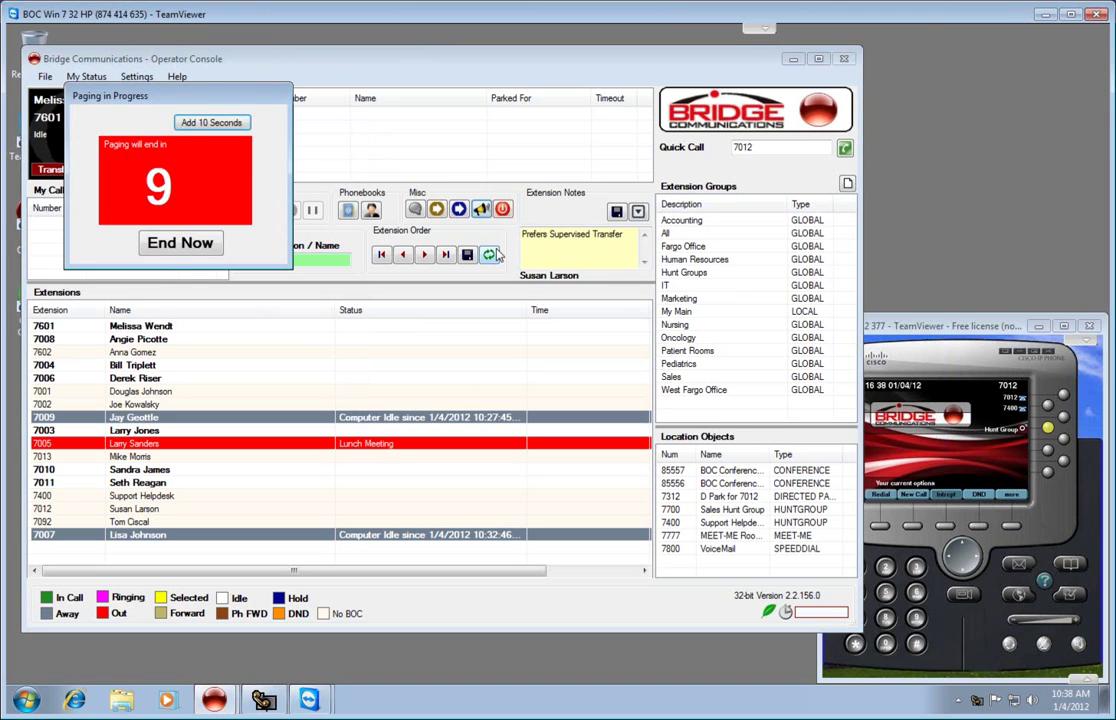
pyautogui.click(197, 250)
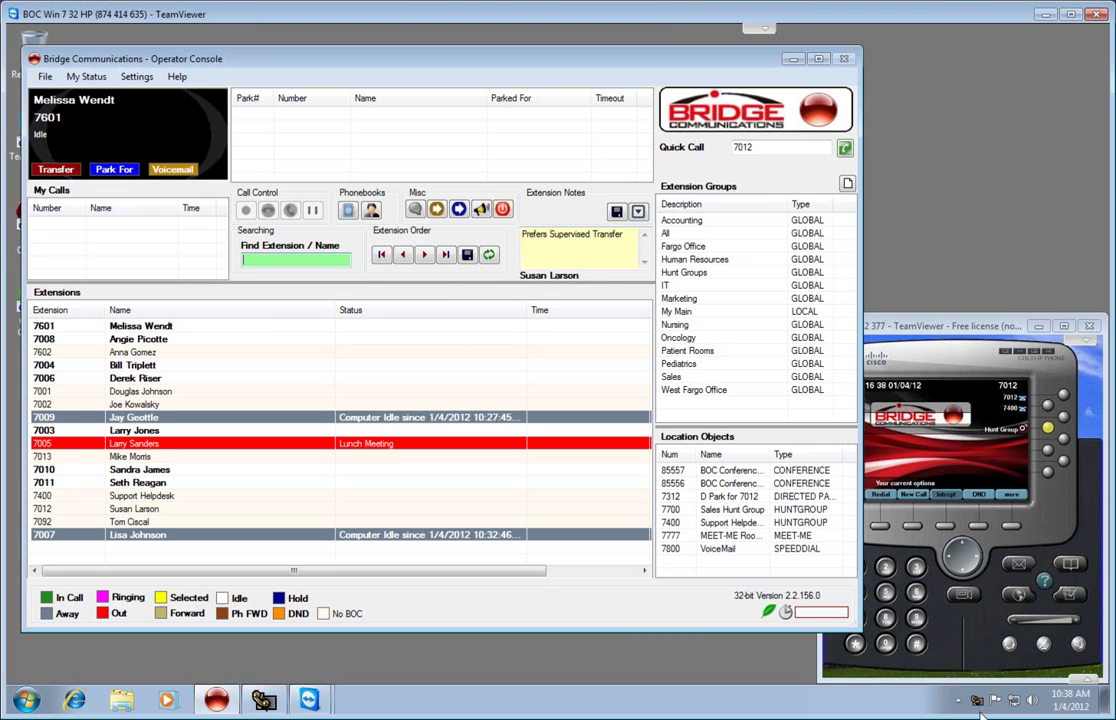
# Search extensions for 'sam', then room 4007, clear the search, and filter to the Pediatrics group.
pyautogui.click(287, 261)
pyautogui.write('sam')
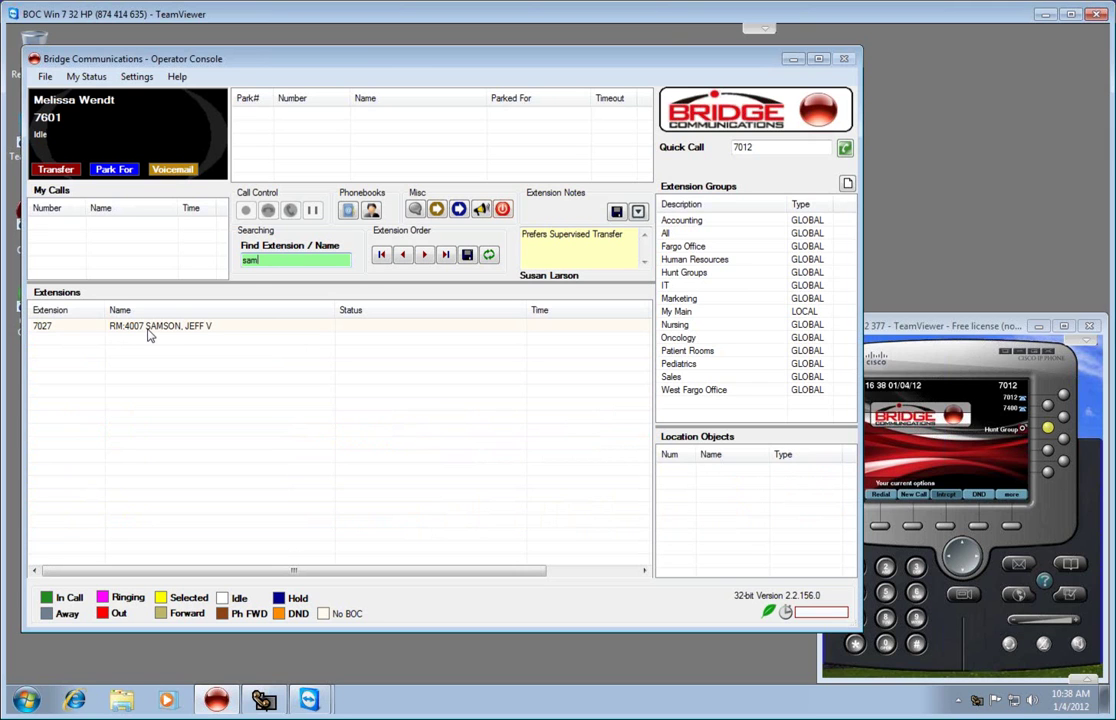
pyautogui.doubleClick(269, 261)
pyautogui.press('BackSpace')
pyautogui.write('400')
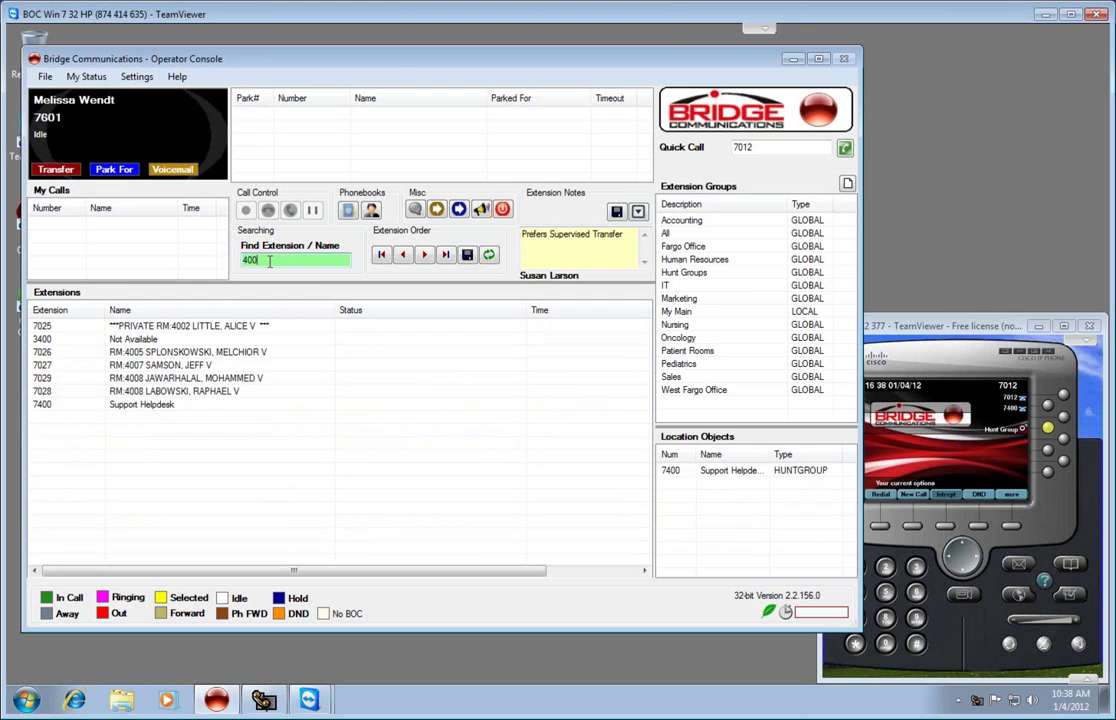
pyautogui.write('7')
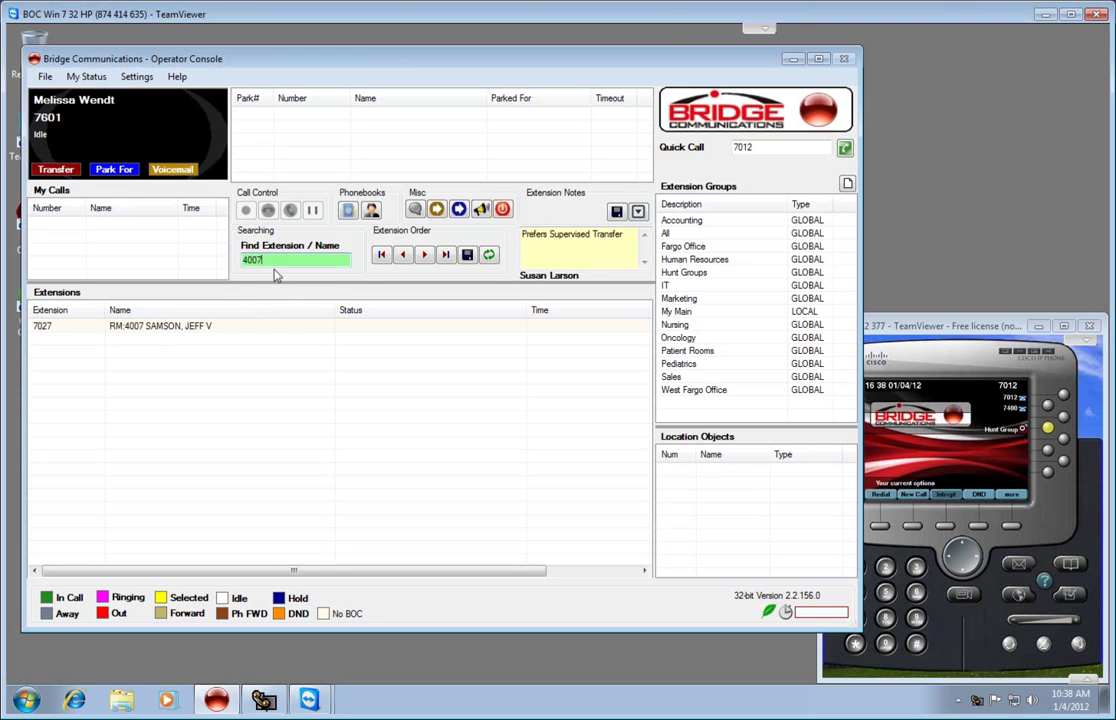
pyautogui.press('BackSpace')
pyautogui.press('BackSpace')
pyautogui.press('BackSpace')
pyautogui.press('BackSpace')
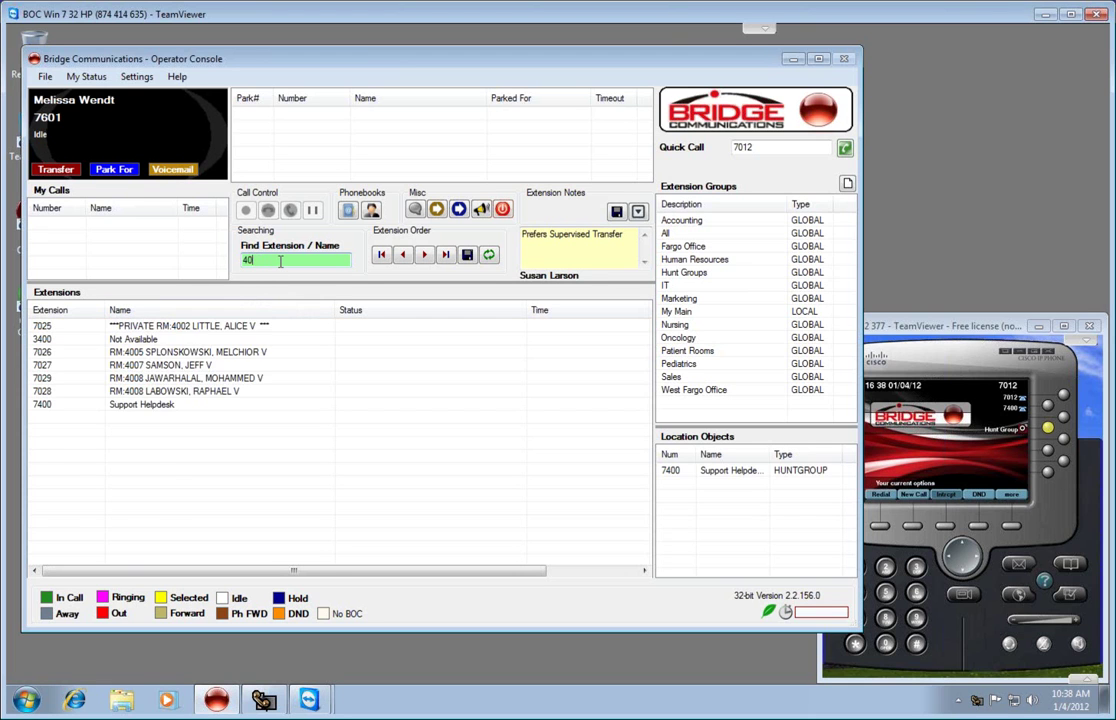
pyautogui.click(685, 364)
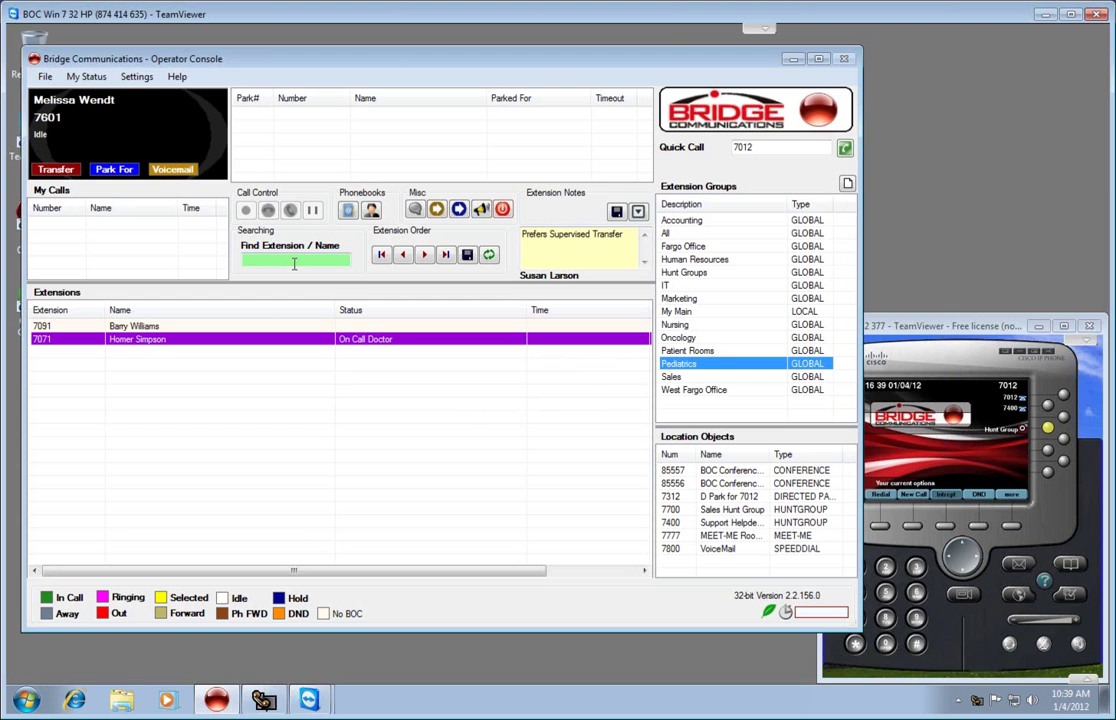
# Show the My Main group again, key a phone number as DTMF digits, then close the keypad.
pyautogui.click(682, 313)
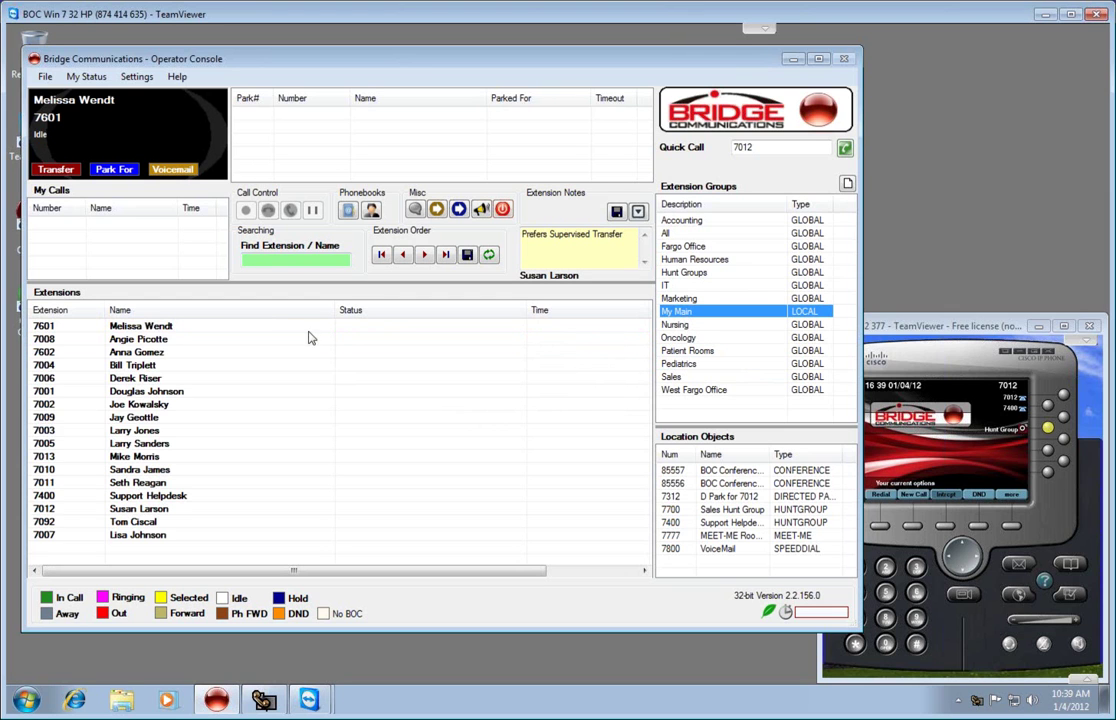
pyautogui.click(50, 72)
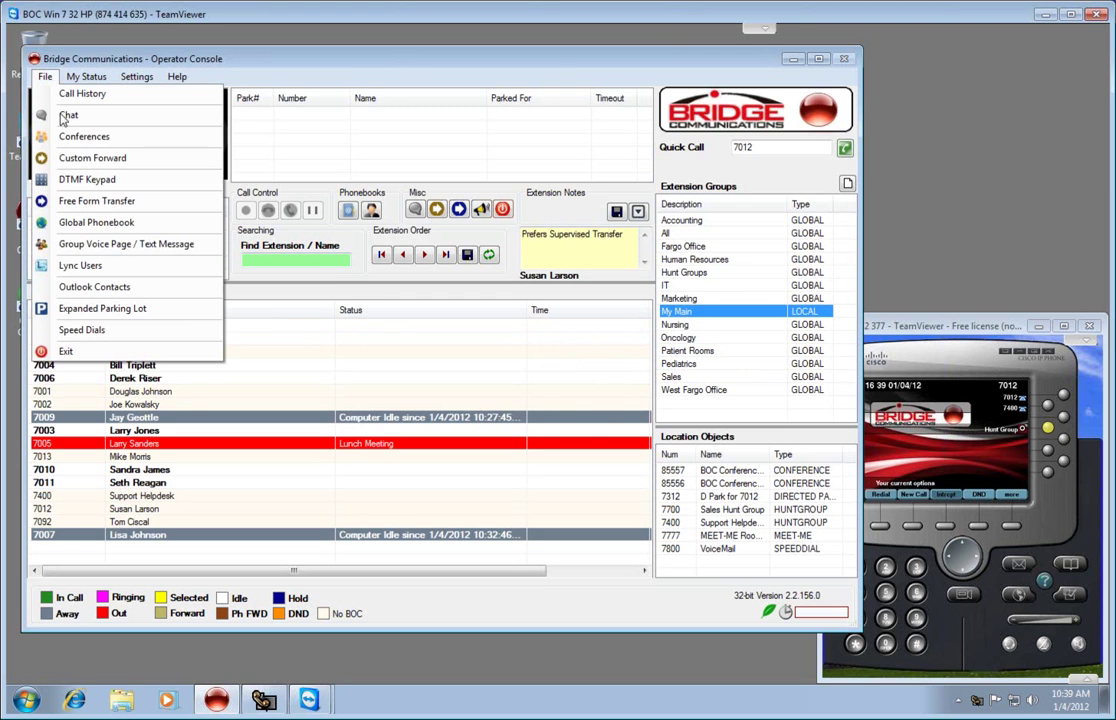
pyautogui.click(80, 179)
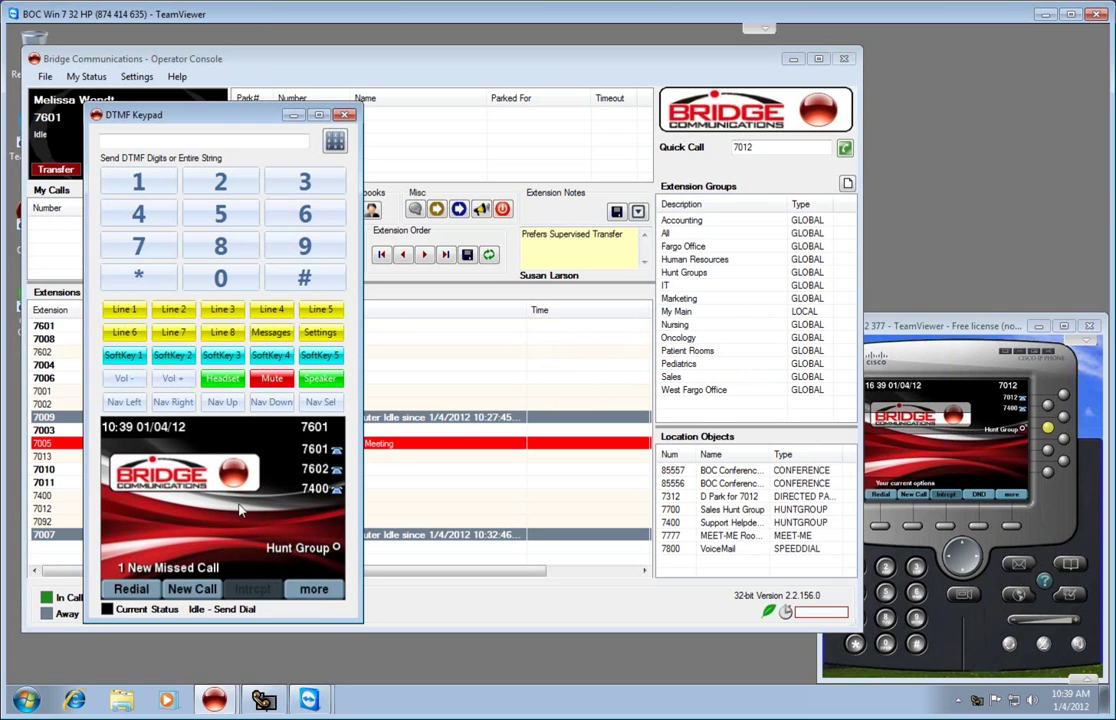
pyautogui.click(153, 137)
pyautogui.write('7')
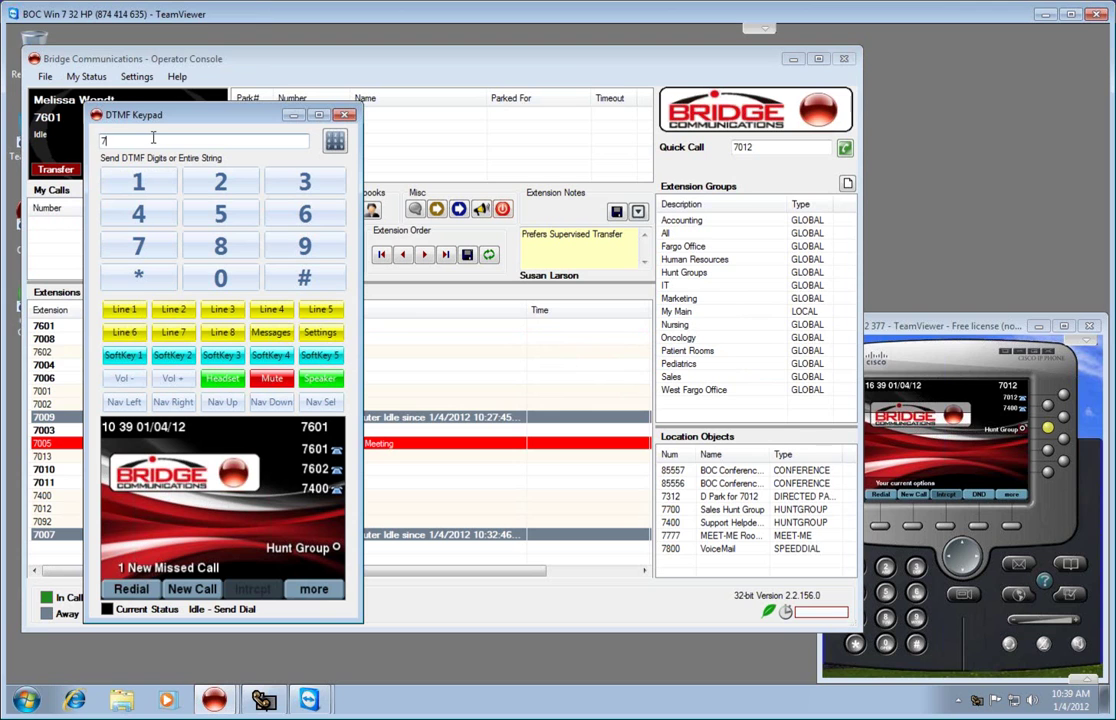
pyautogui.write('015553254')
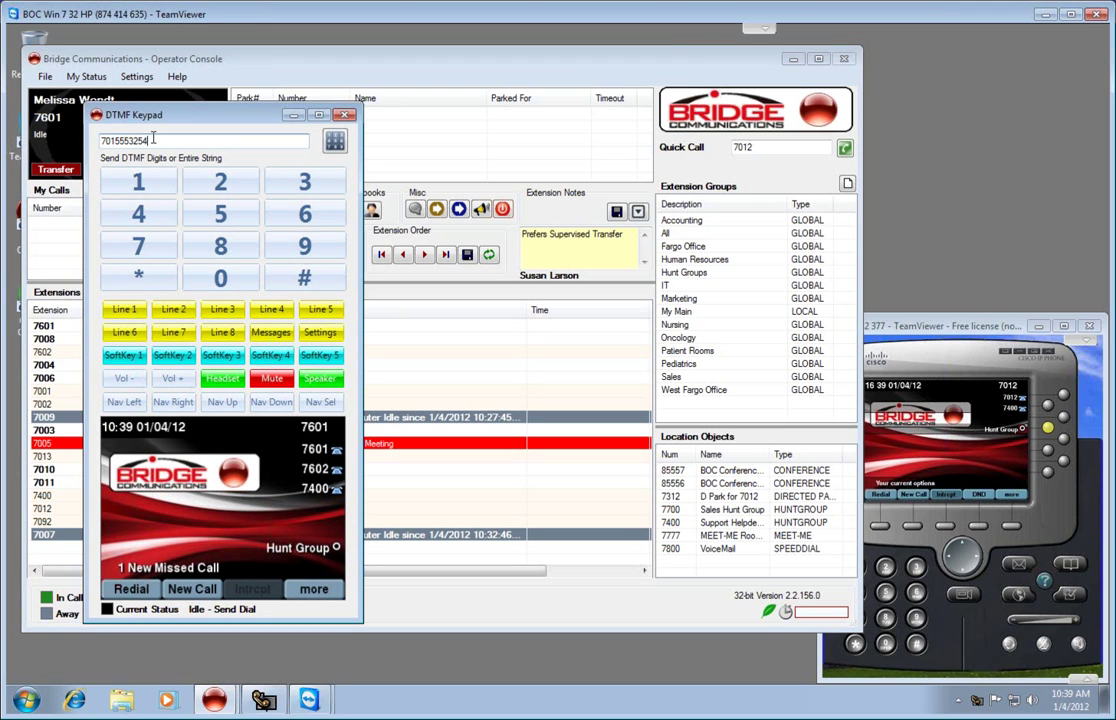
pyautogui.click(343, 115)
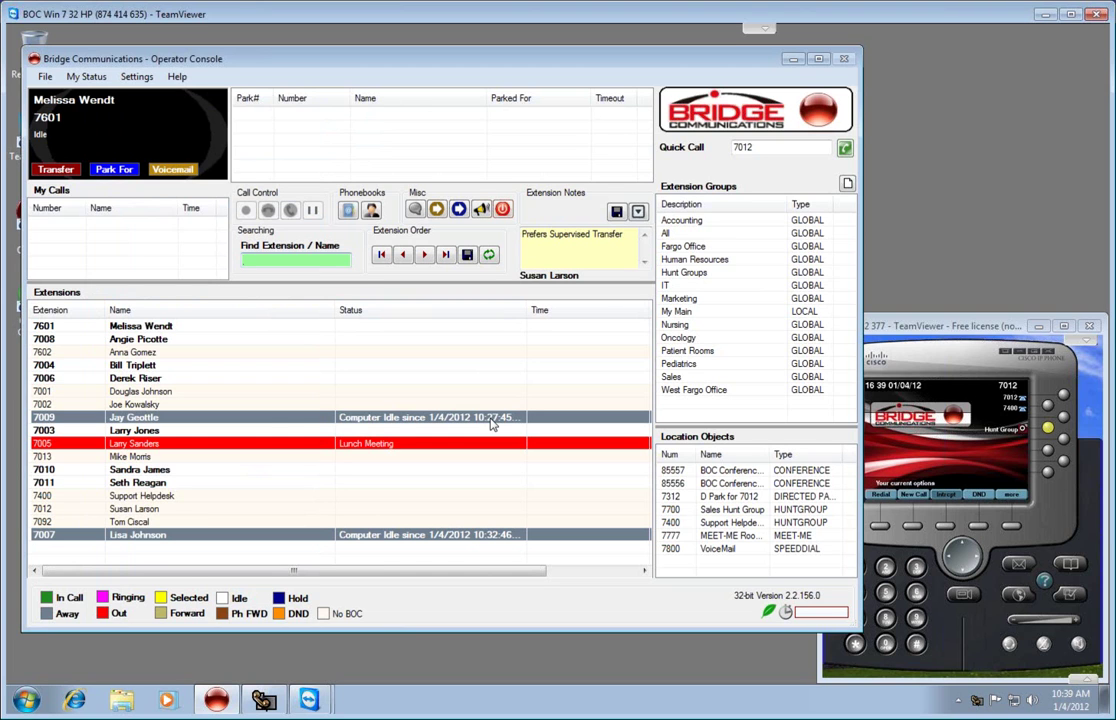
# Review extension 7001's properties and Exchange calendar, then close the Extension Properties window.
pyautogui.rightClick(157, 392)
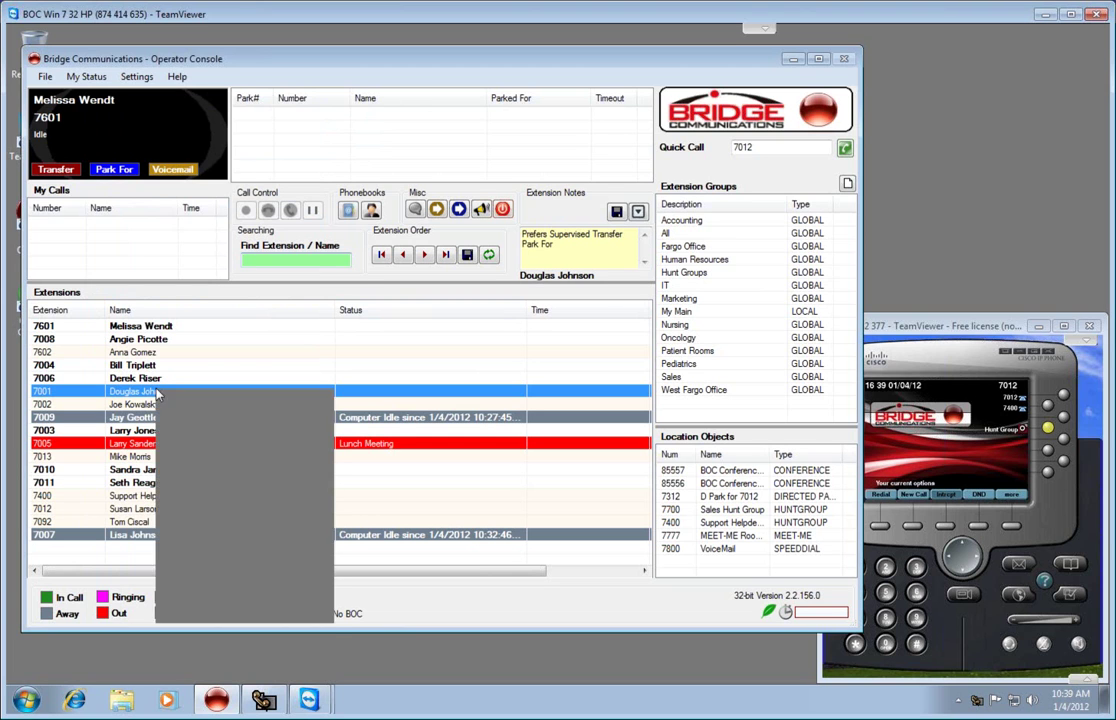
pyautogui.click(235, 612)
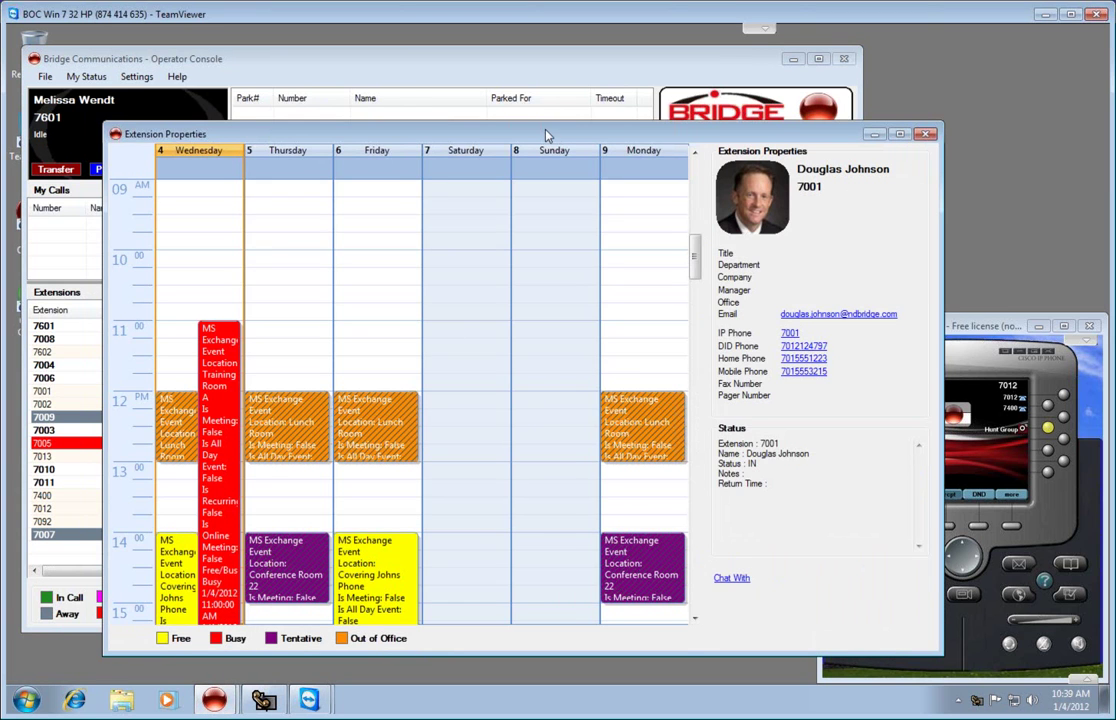
pyautogui.moveTo(543, 133); pyautogui.dragTo(489, 105)
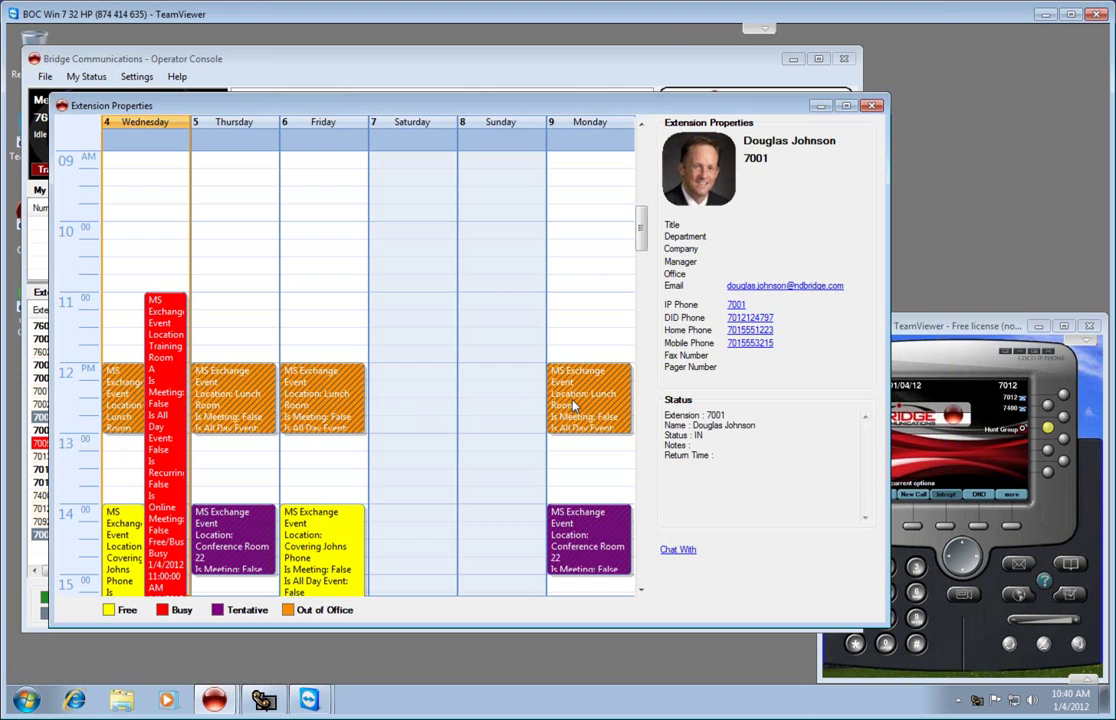
pyautogui.click(872, 106)
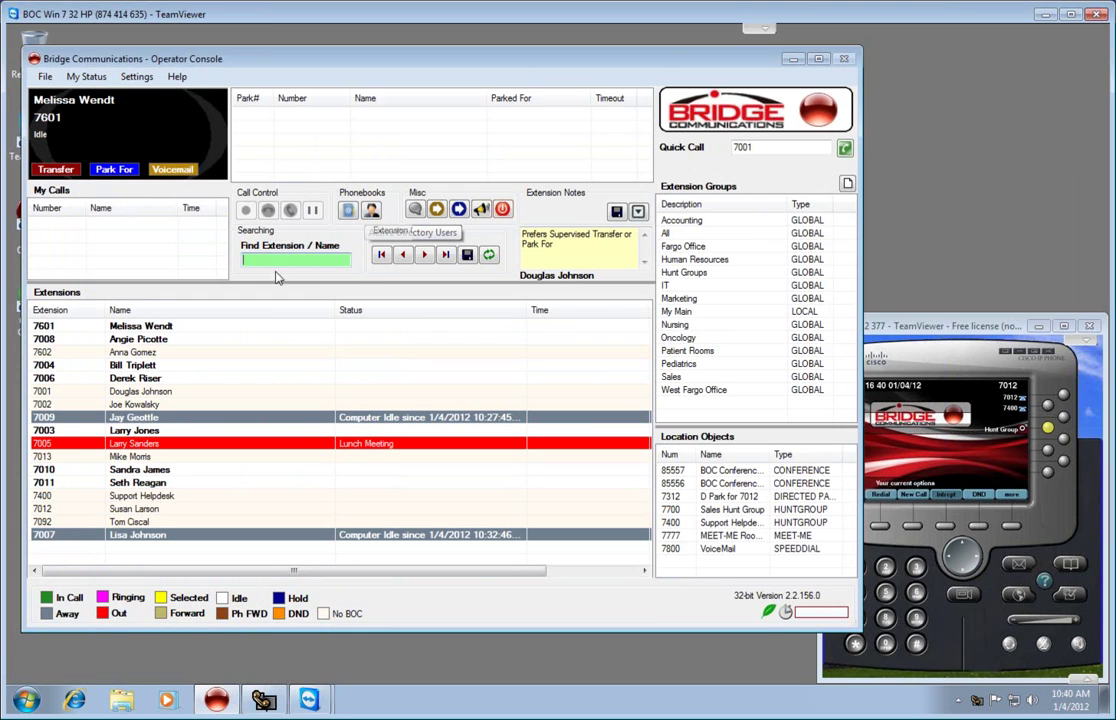
# Filter extensions by a first name, then search My Address Book and select the Johns Hot Dog Cart contact.
pyautogui.write('joe')
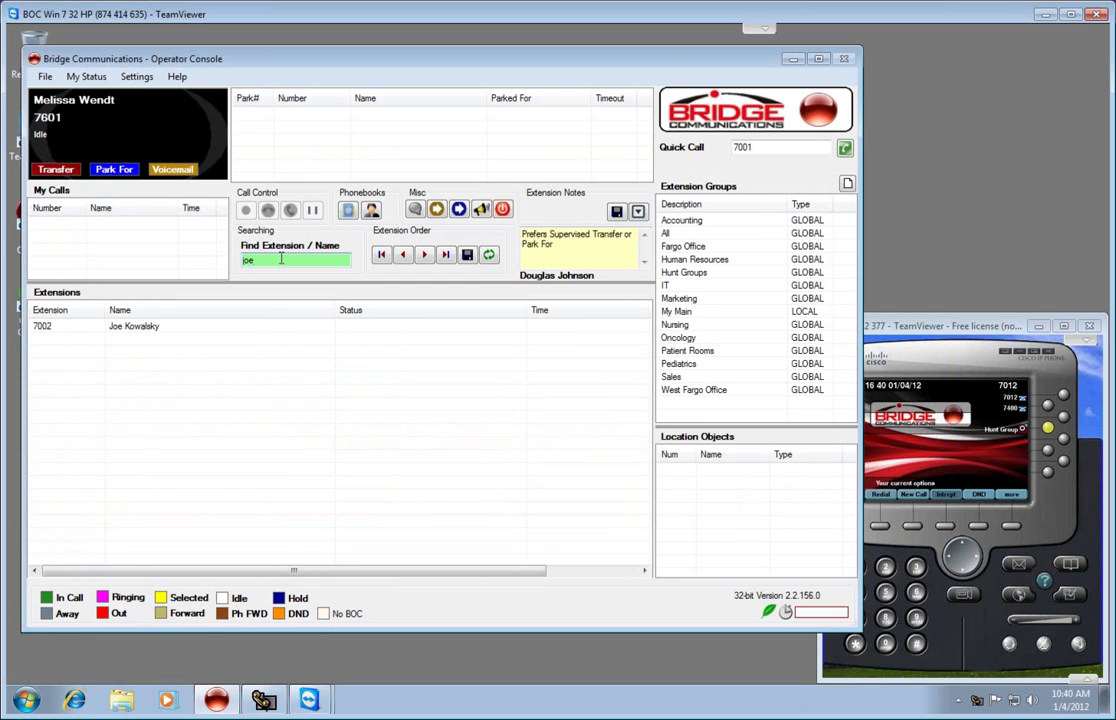
pyautogui.click(347, 210)
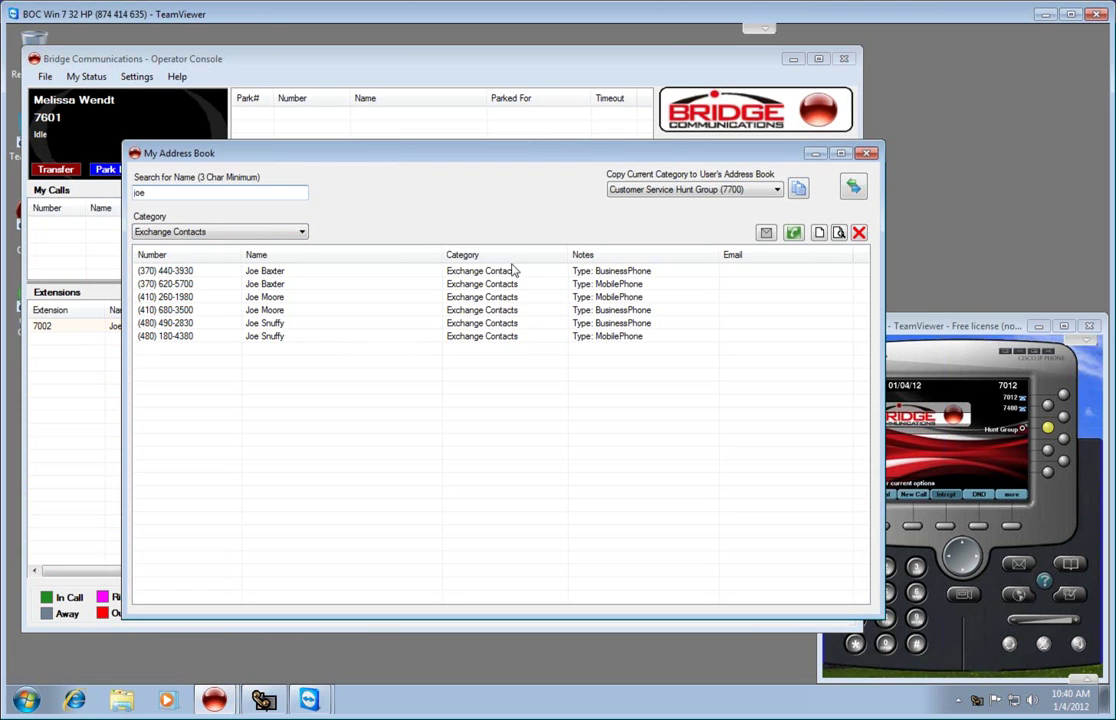
pyautogui.click(188, 194)
pyautogui.write('hn')
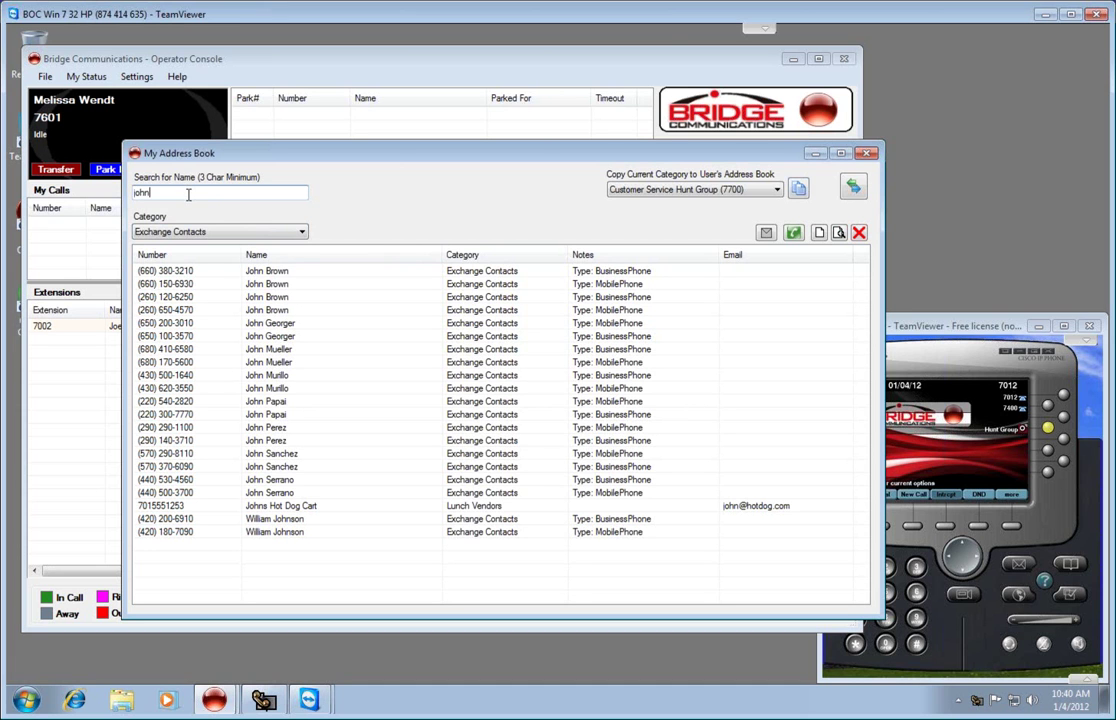
pyautogui.click(452, 510)
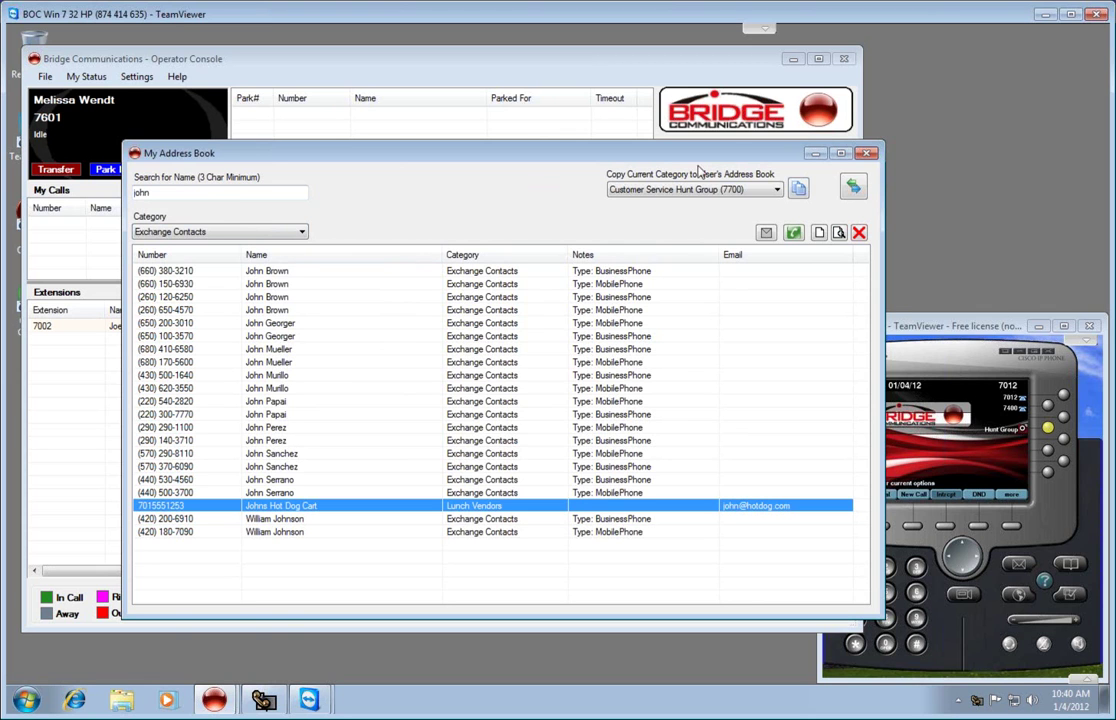
pyautogui.click(755, 137)
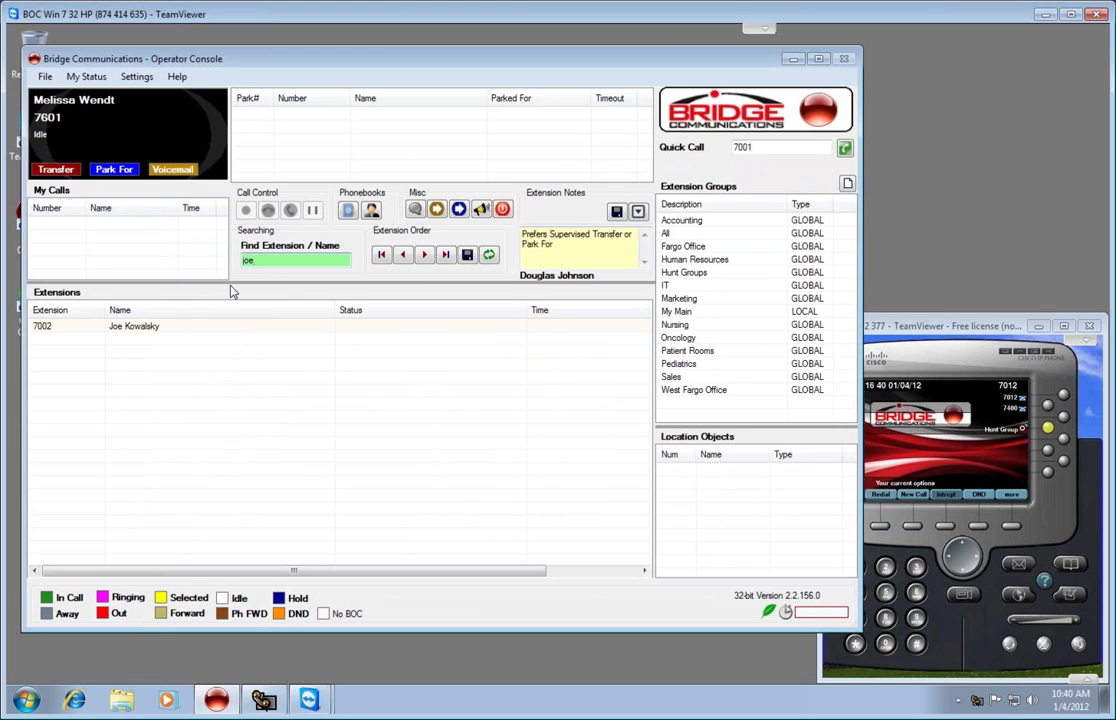
pyautogui.click(347, 210)
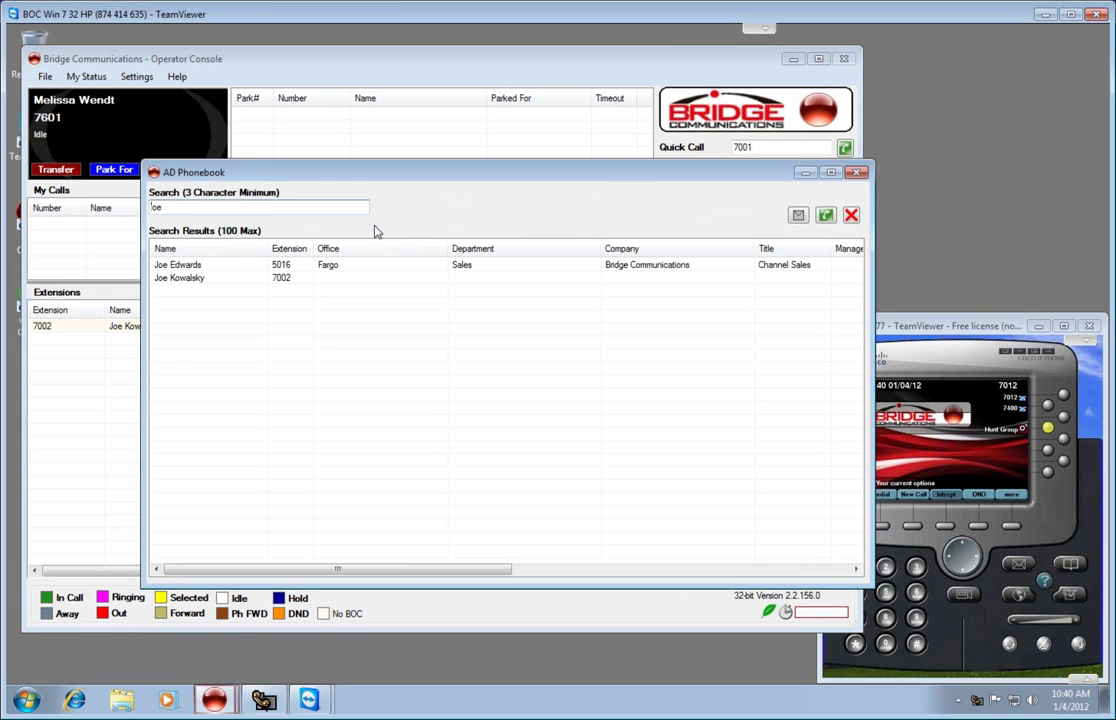
pyautogui.rightClick(210, 268)
pyautogui.moveTo(294, 276)
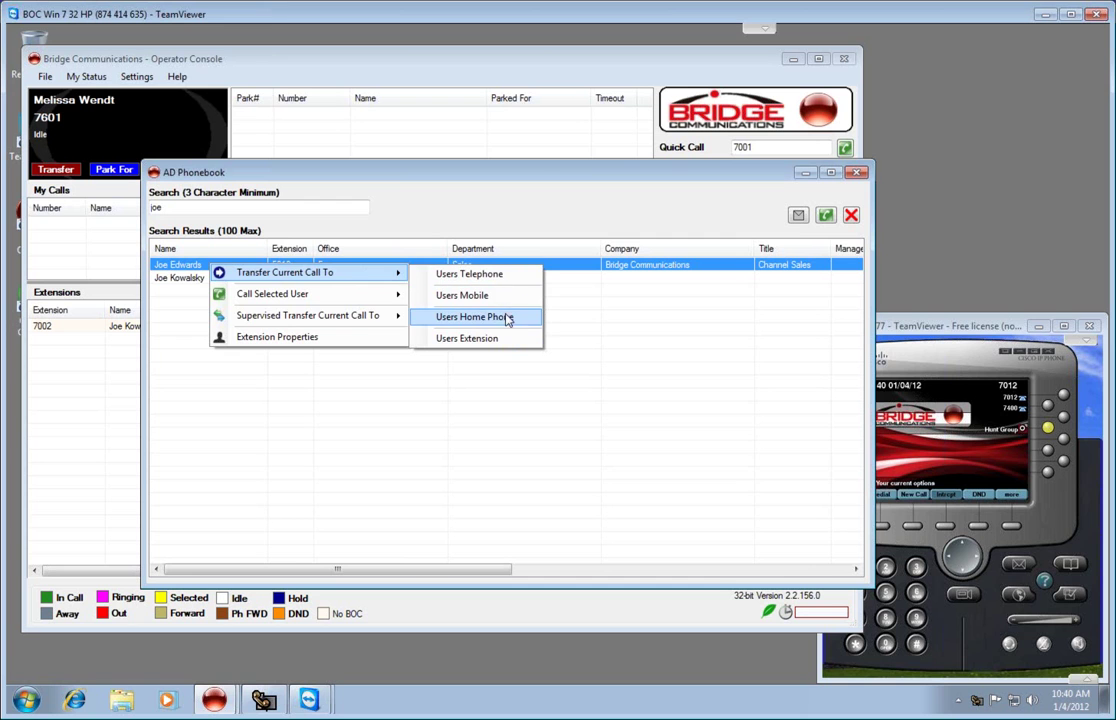
pyautogui.moveTo(328, 310)
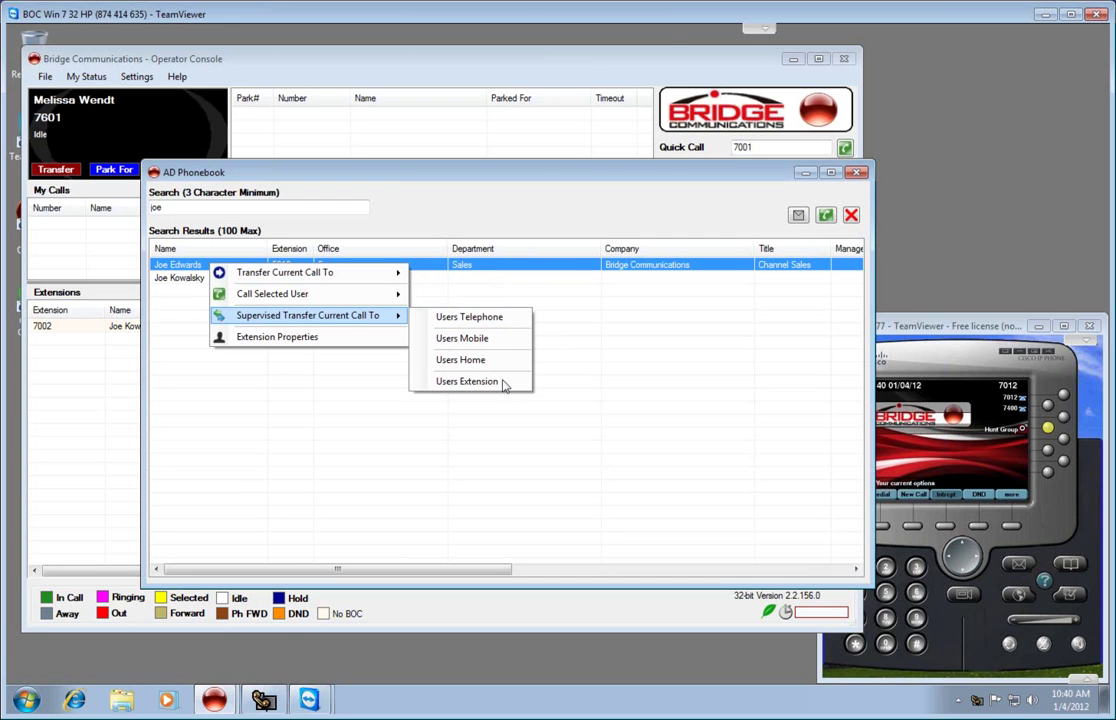
pyautogui.click(622, 333)
pyautogui.click(858, 174)
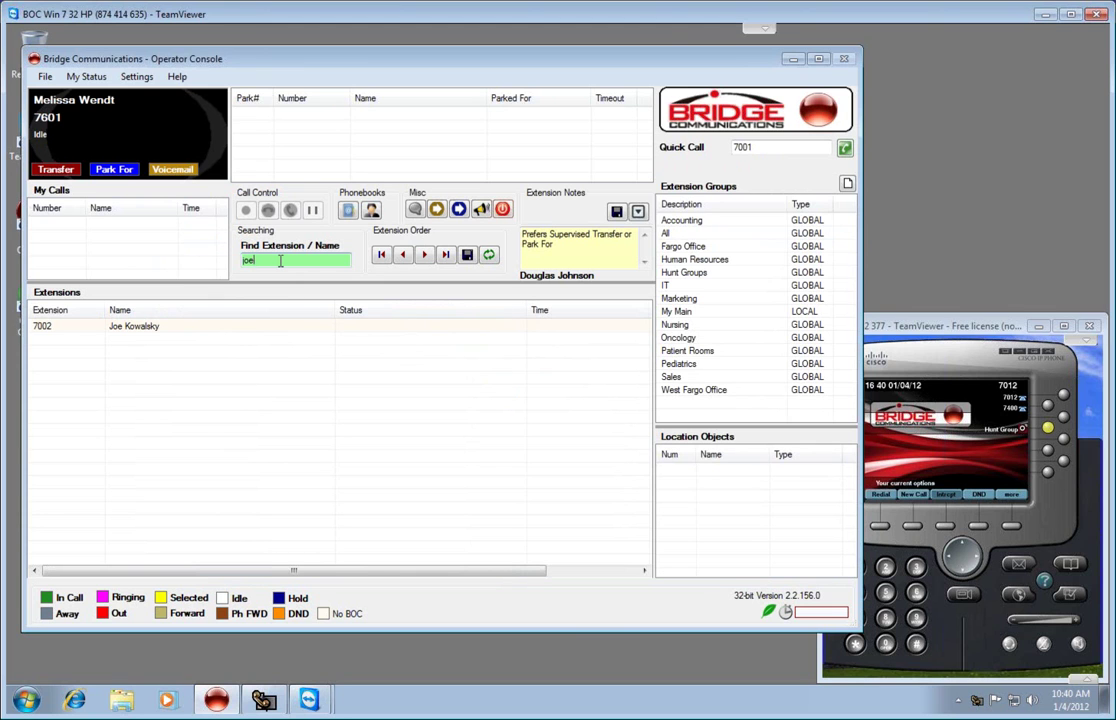
# Clear the text in the Find Extension / Name field.
pyautogui.press('BackSpace')
pyautogui.press('BackSpace')
pyautogui.press('BackSpace')
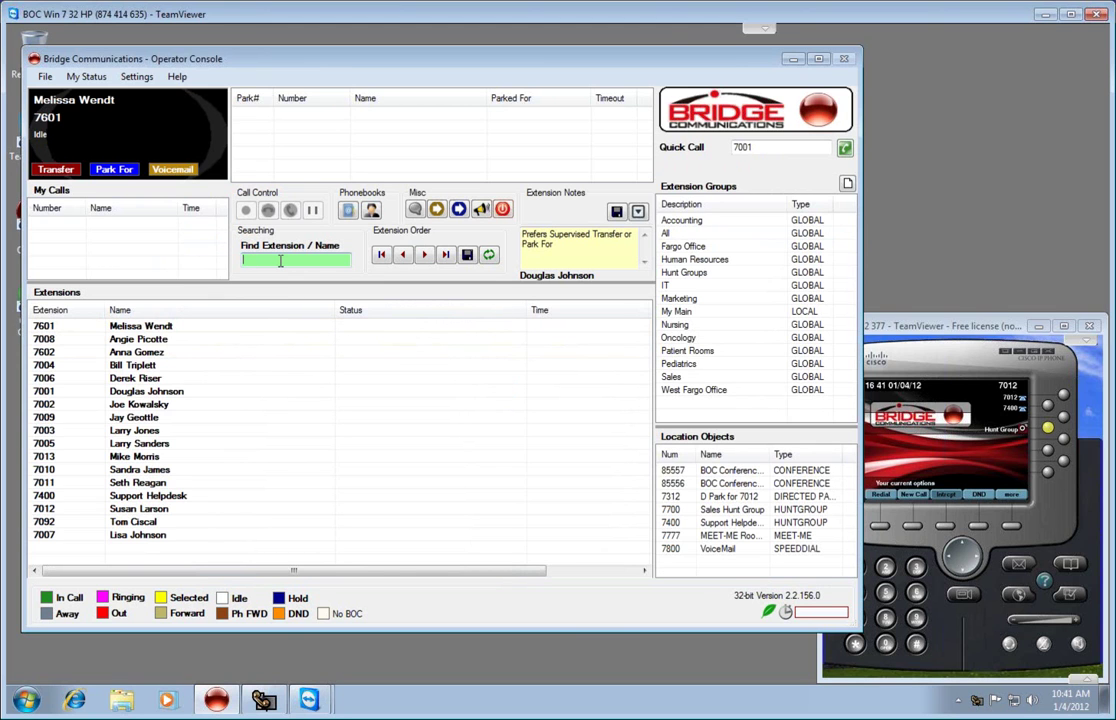